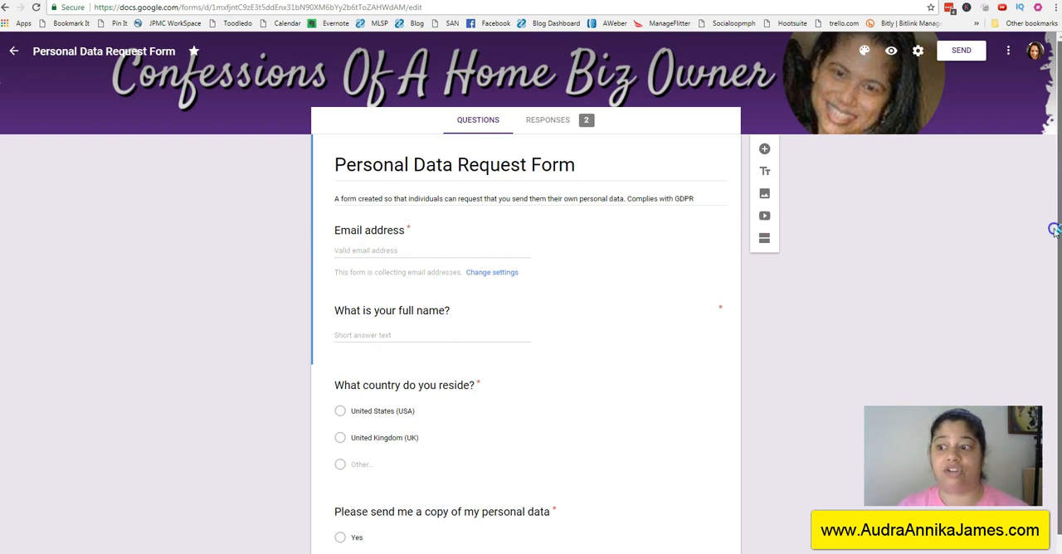
# Step: Copy the shortened share link of the Personal Data Request Form
pyautogui.scroll(-1, 1054, 228)
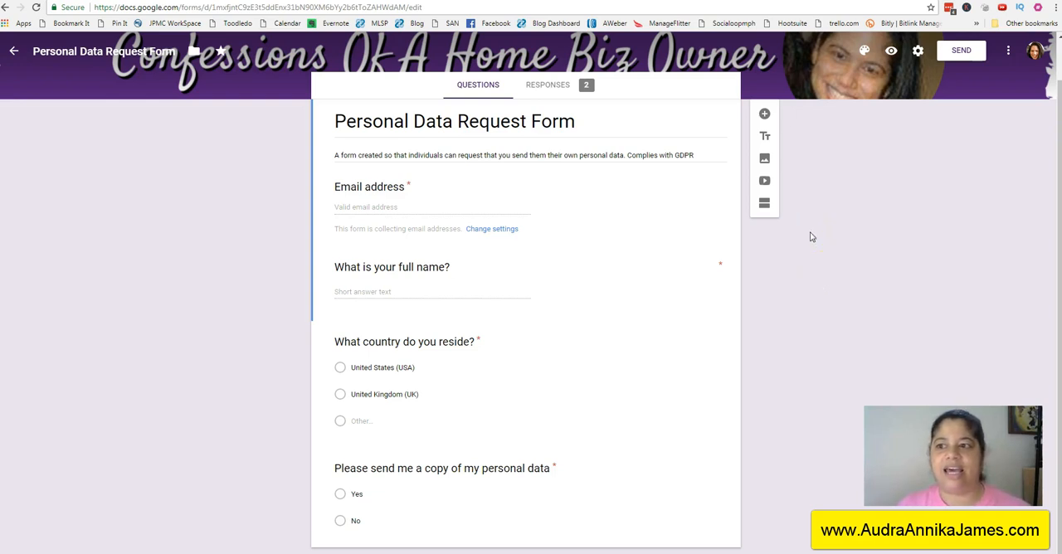
pyautogui.click(961, 51)
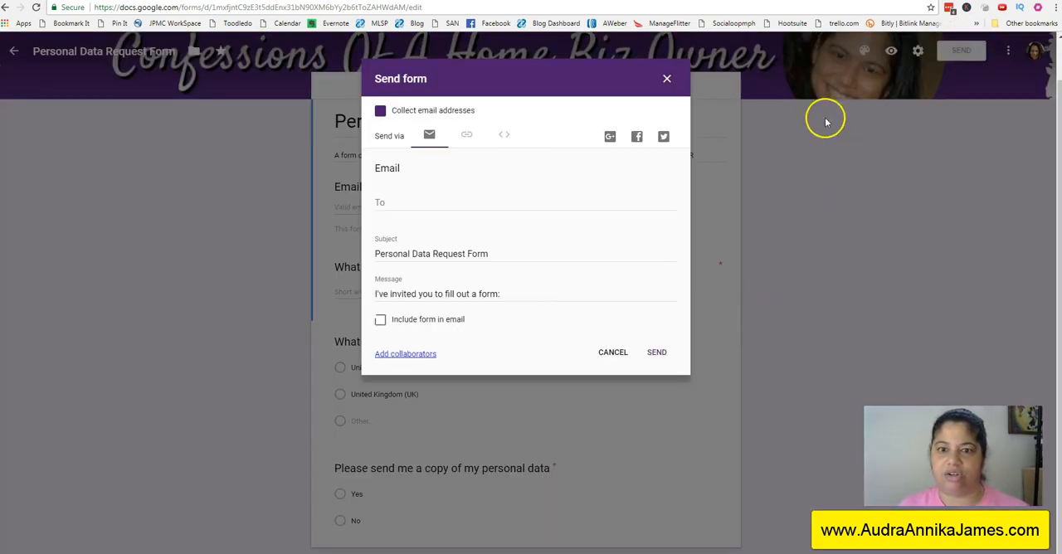
pyautogui.click(467, 139)
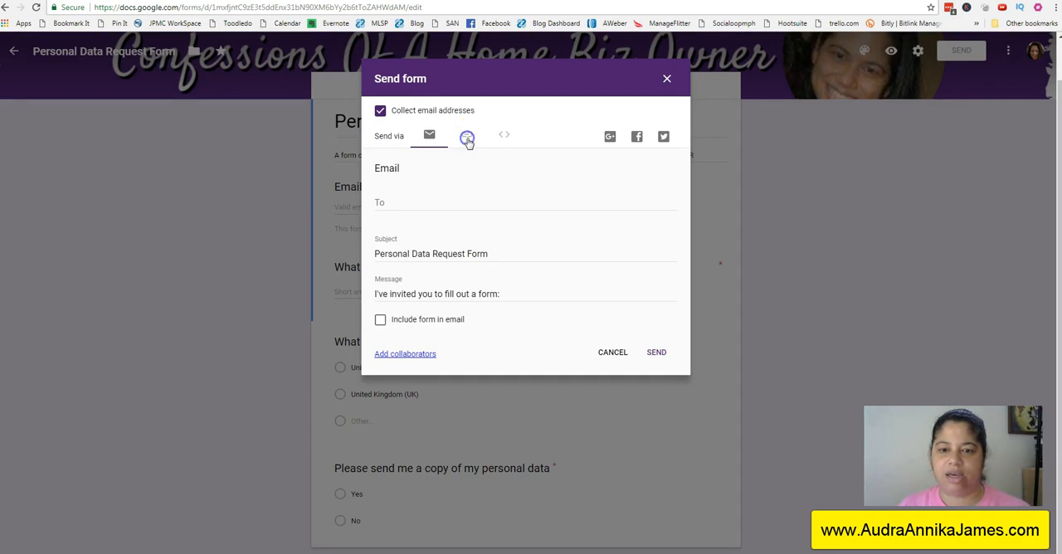
pyautogui.click(407, 210)
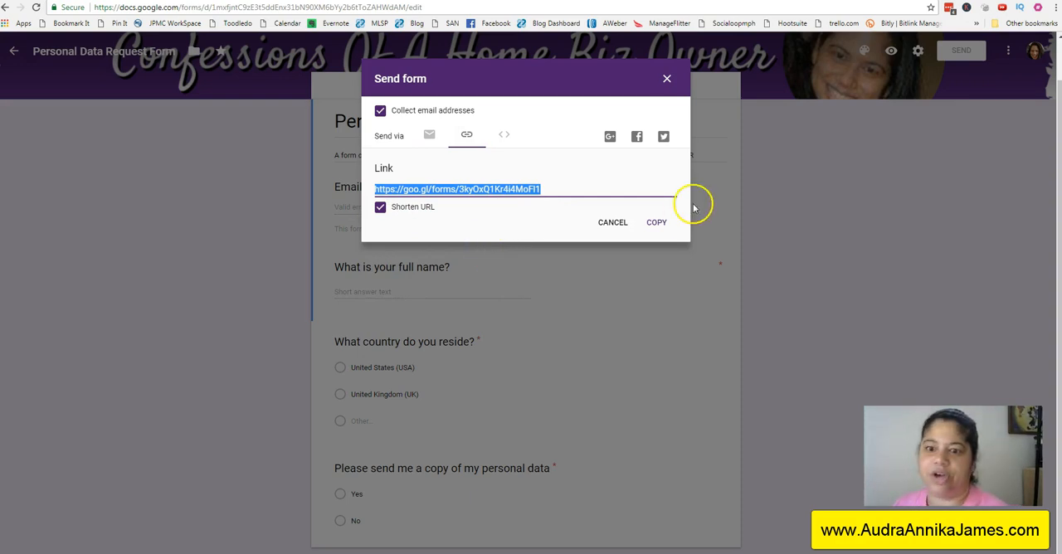
pyautogui.click(666, 79)
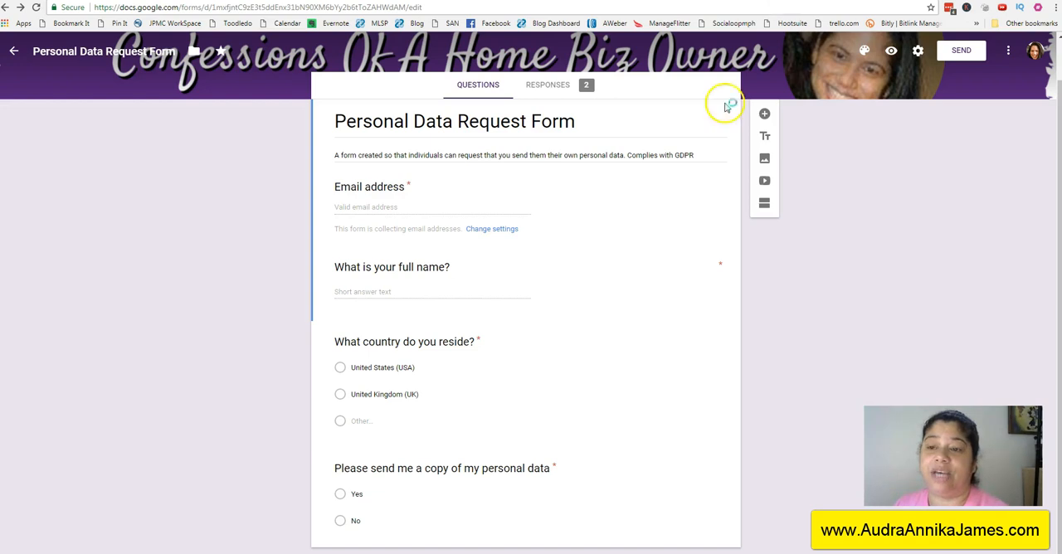
# Step: Open the copied form link in a new browser tab
pyautogui.hotkey('ctrl', 't')
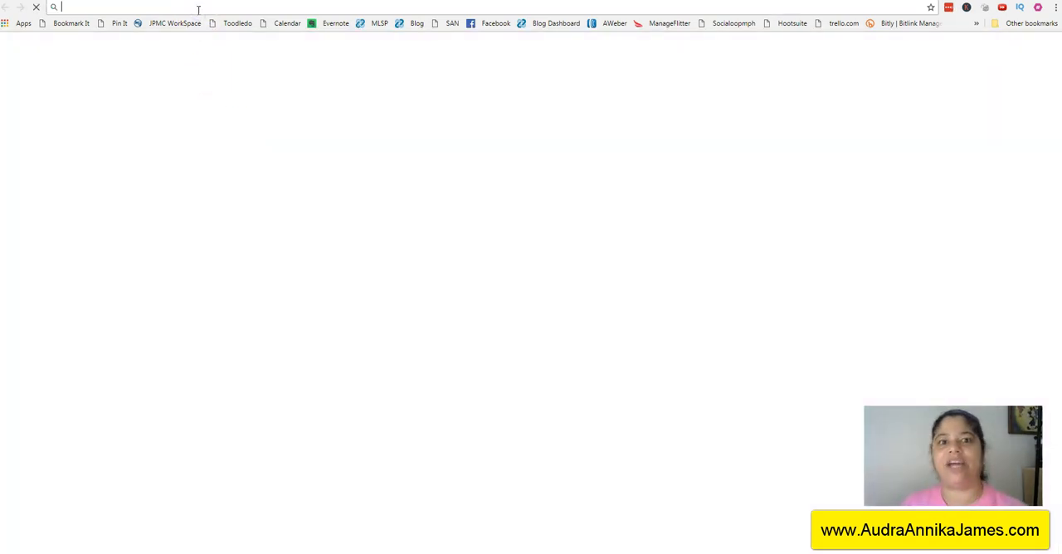
pyautogui.hotkey('ctrl', 'v')
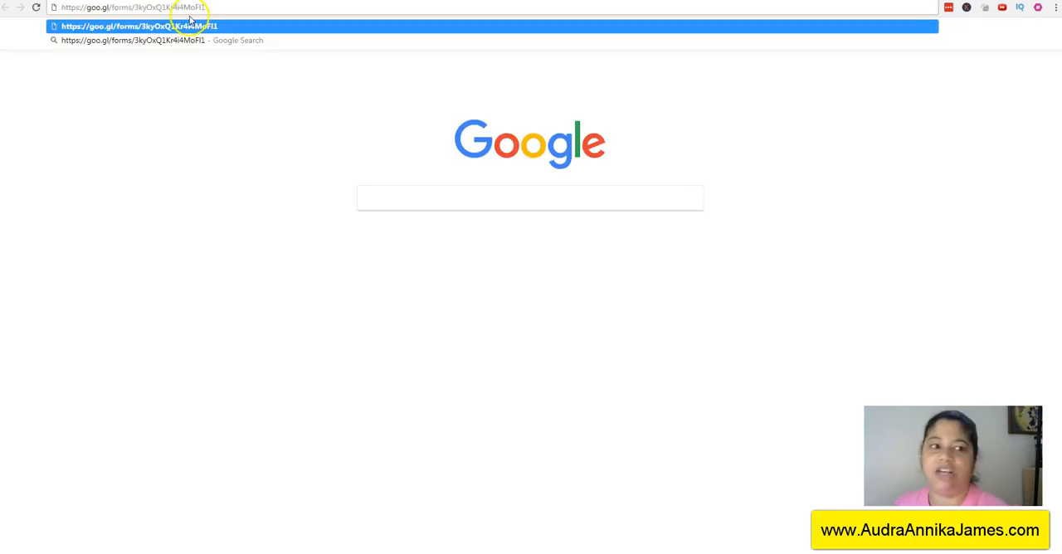
pyautogui.click(192, 22)
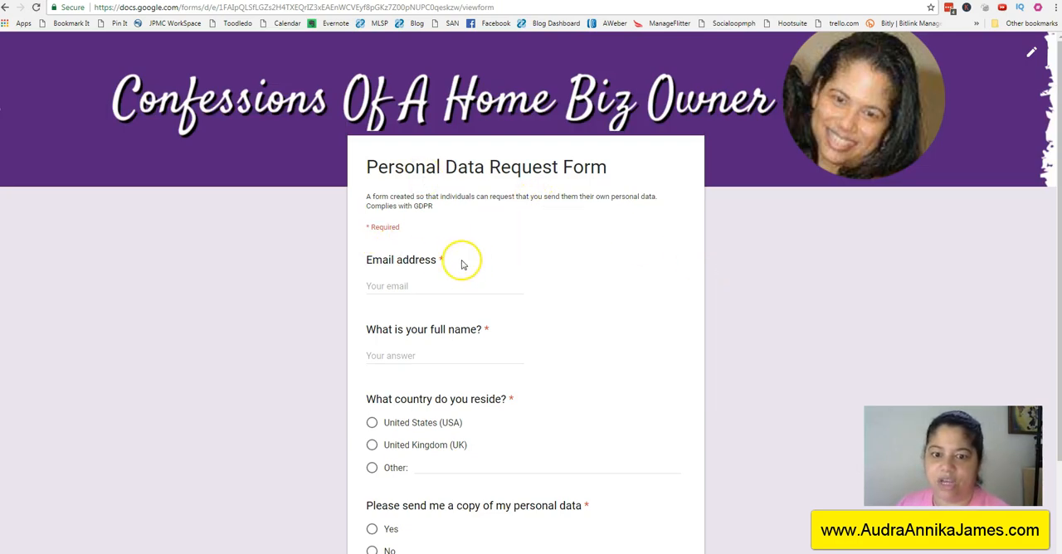
# Step: Fill in the respondent's email address and full name in the Personal Data Request Form
pyautogui.click(440, 284)
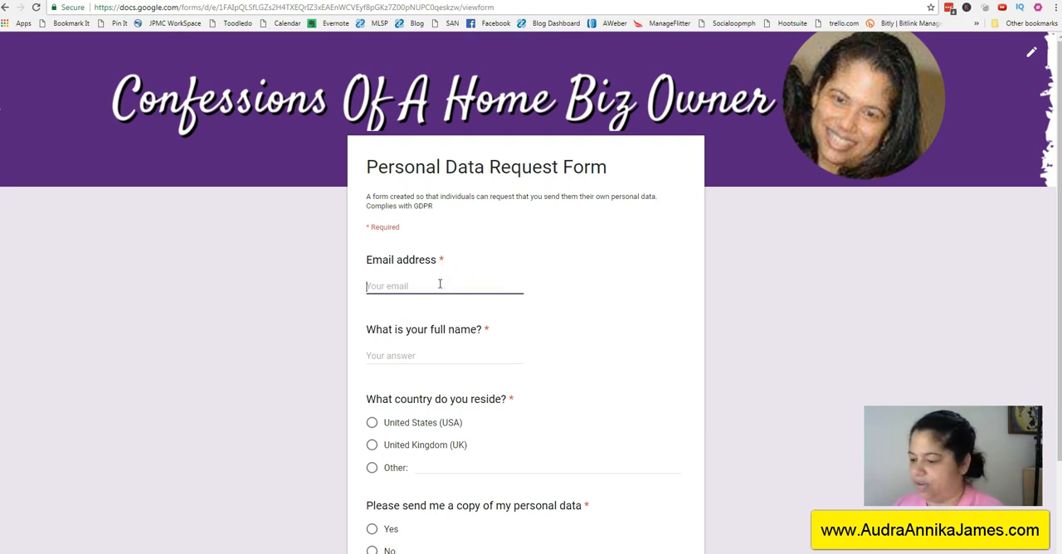
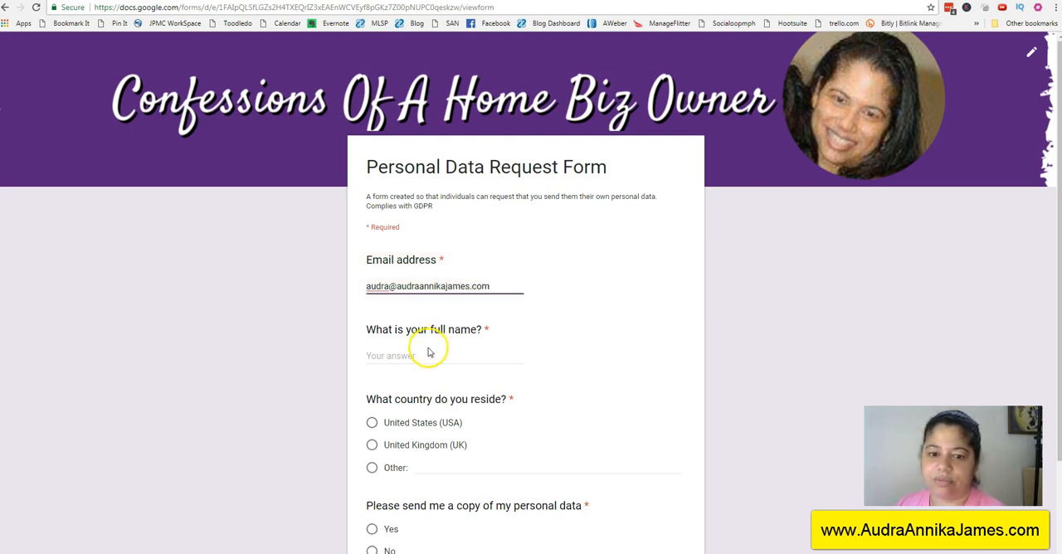
pyautogui.click(411, 355)
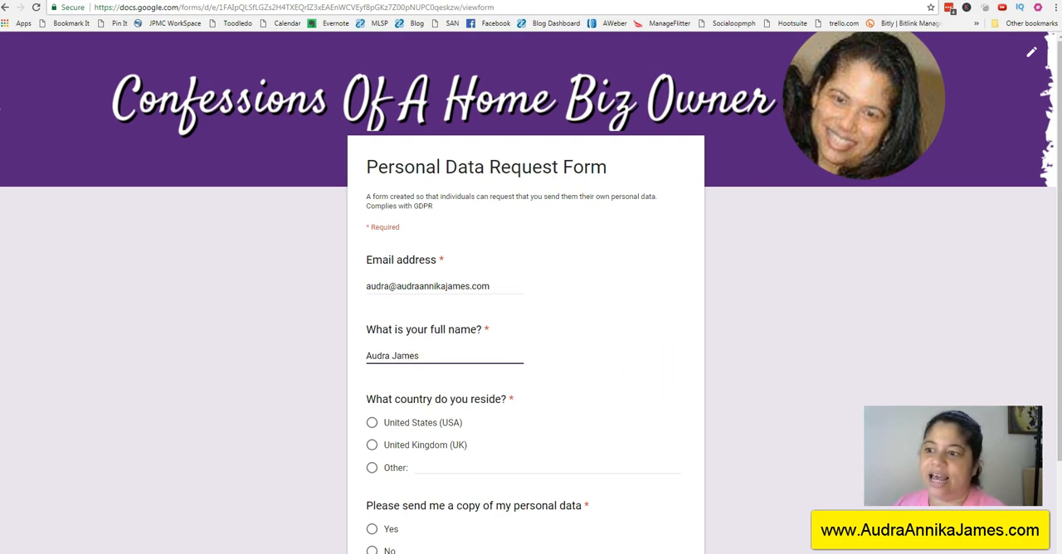
# Step: Answer United States (USA) for country and Yes for receiving a copy of the personal data, and submit the form
pyautogui.moveTo(1058, 281); pyautogui.dragTo(1057, 332)
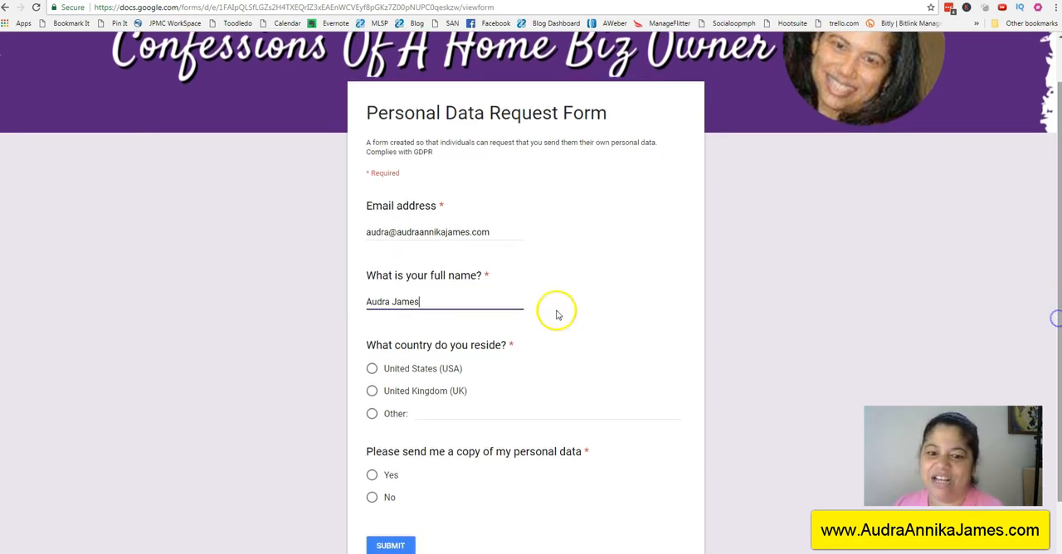
pyautogui.click(371, 369)
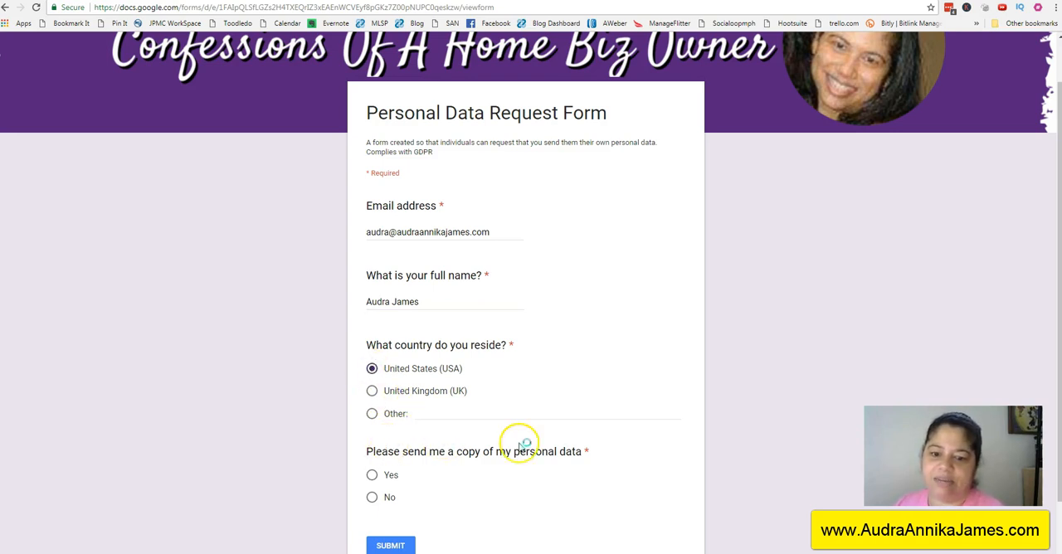
pyautogui.click(371, 475)
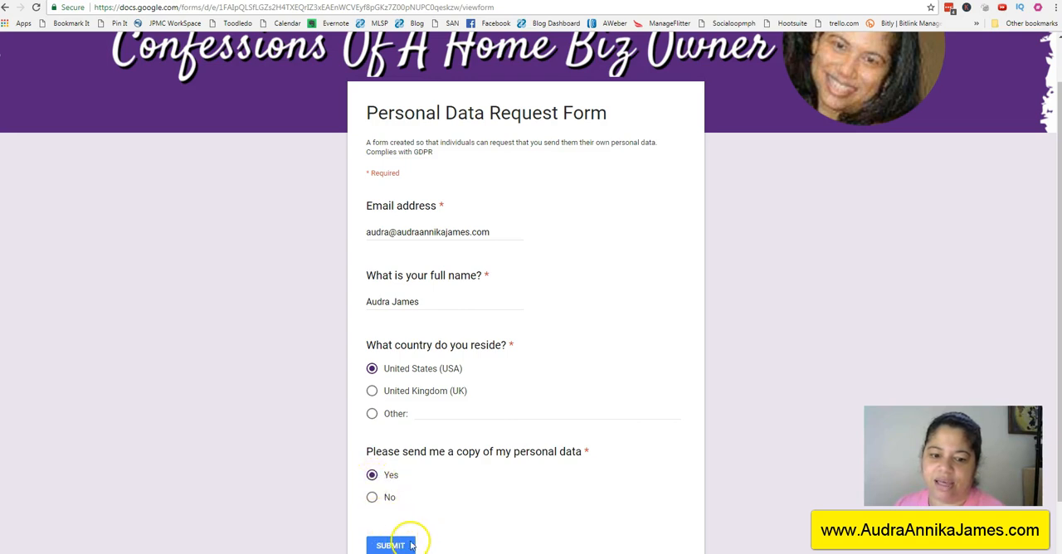
pyautogui.click(407, 545)
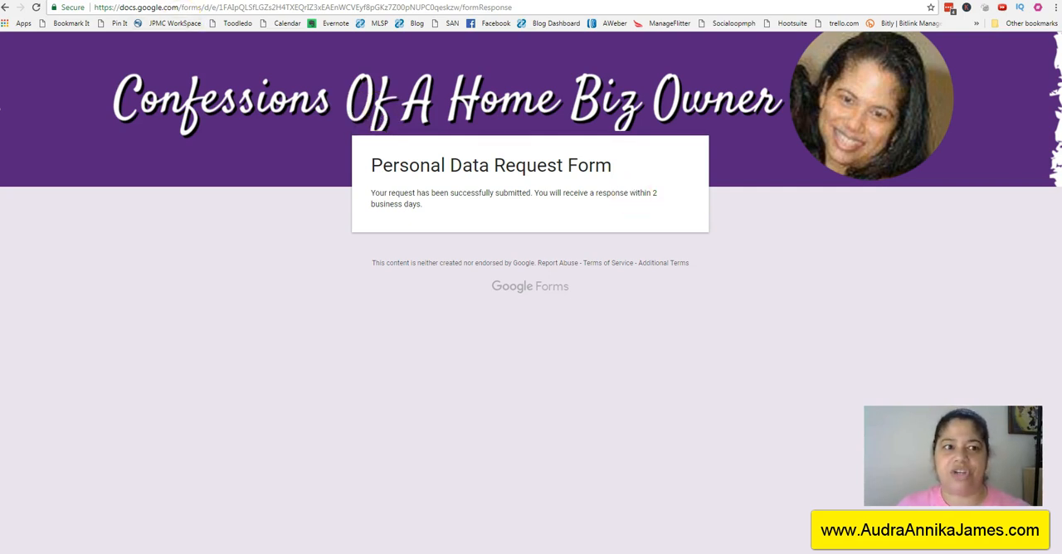
# Step: Return from the form editor to the Google Forms home page and create a new blank form
pyautogui.click(166, 1)
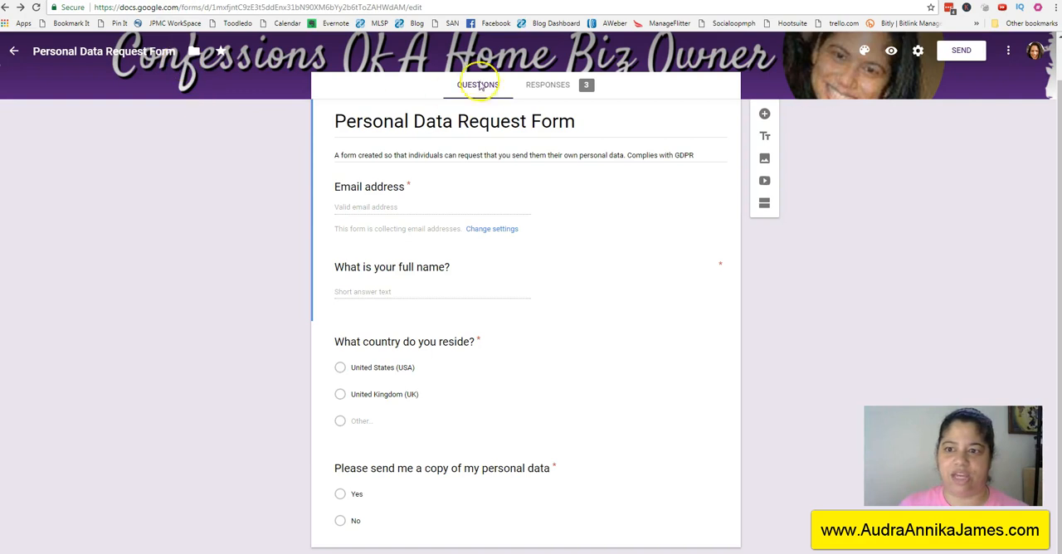
pyautogui.click(14, 50)
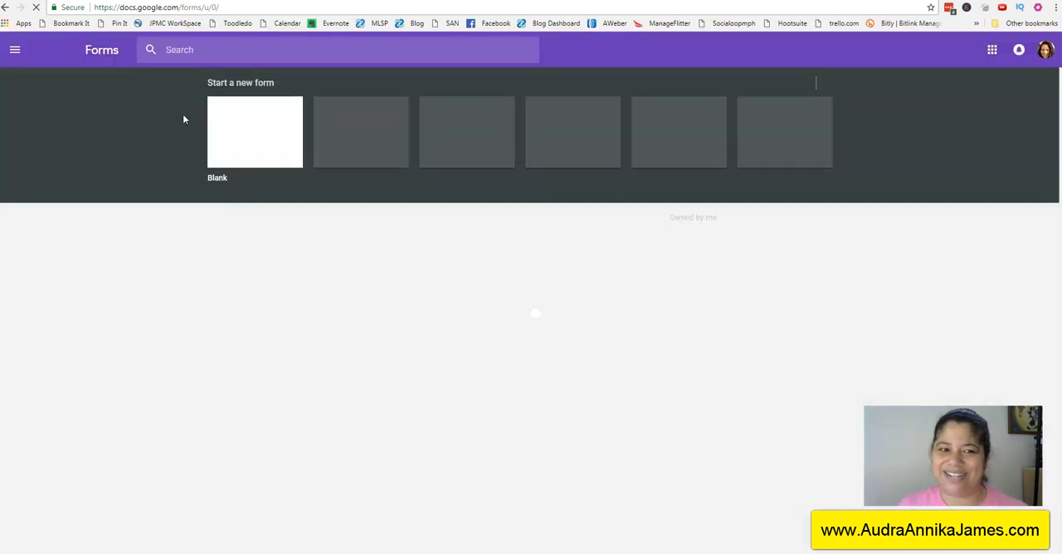
pyautogui.click(230, 123)
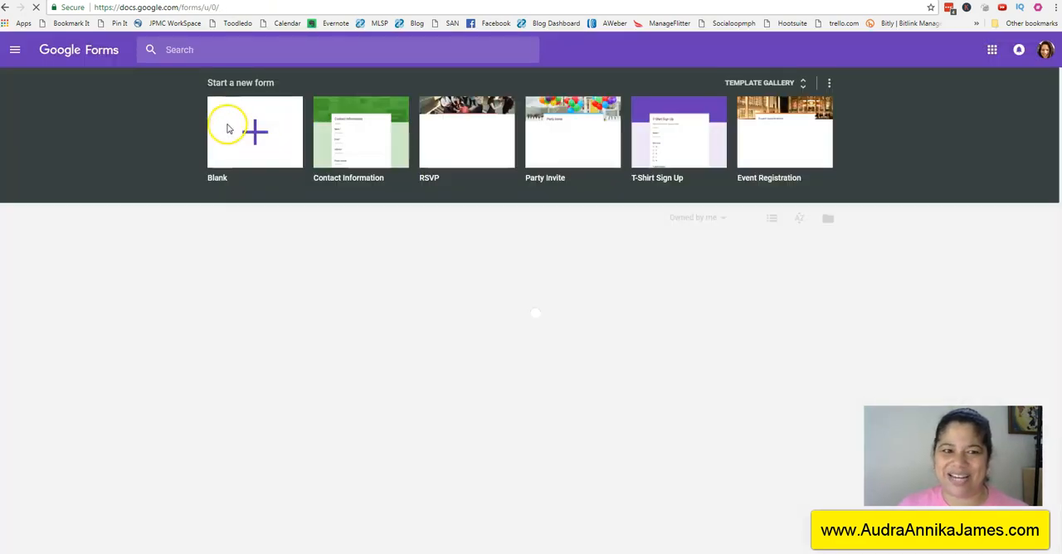
pyautogui.click(251, 132)
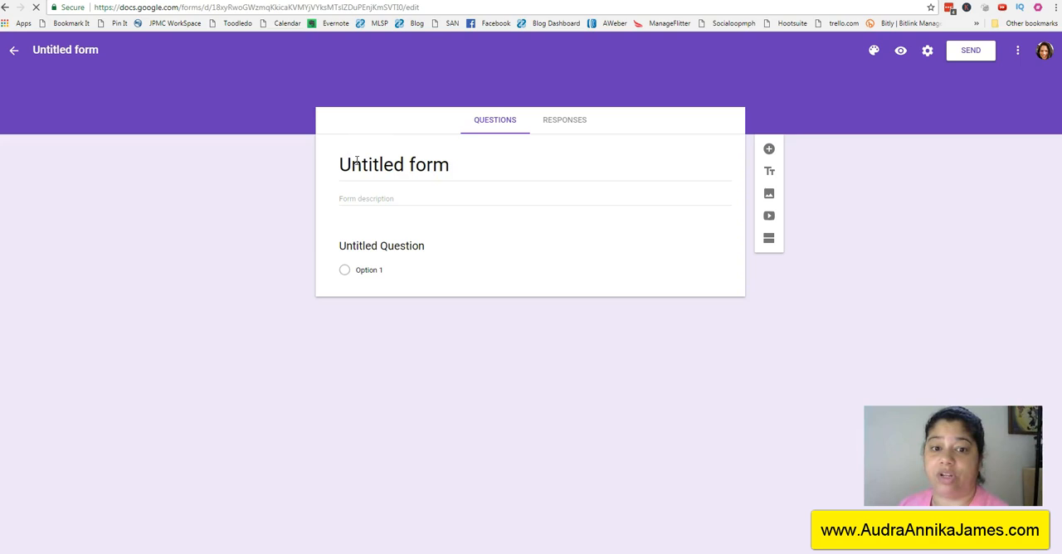
# Step: Title the new form "Request To Delete Personal Data"
pyautogui.moveTo(349, 163); pyautogui.dragTo(457, 166)
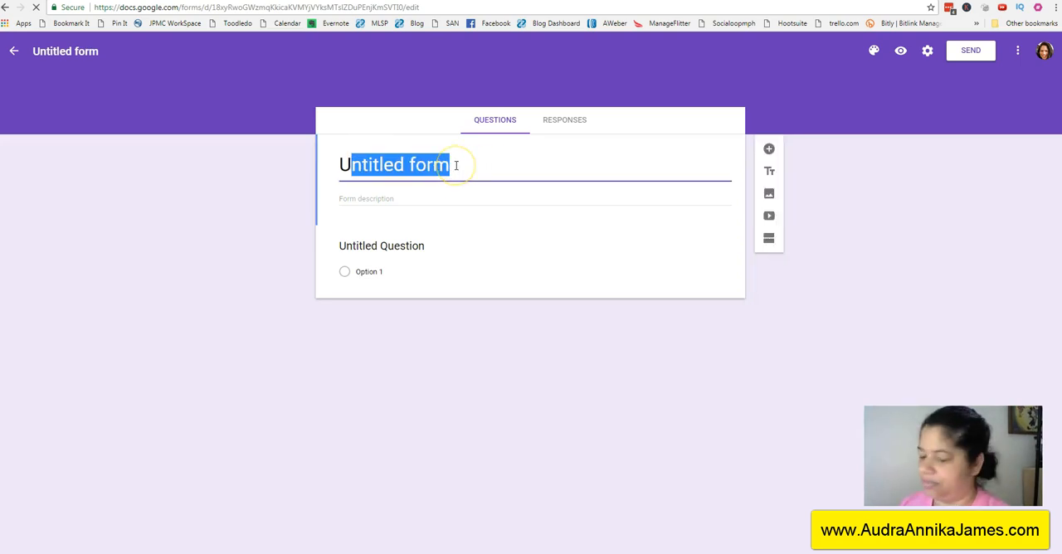
pyautogui.press('BackSpace')
pyautogui.press('BackSpace')
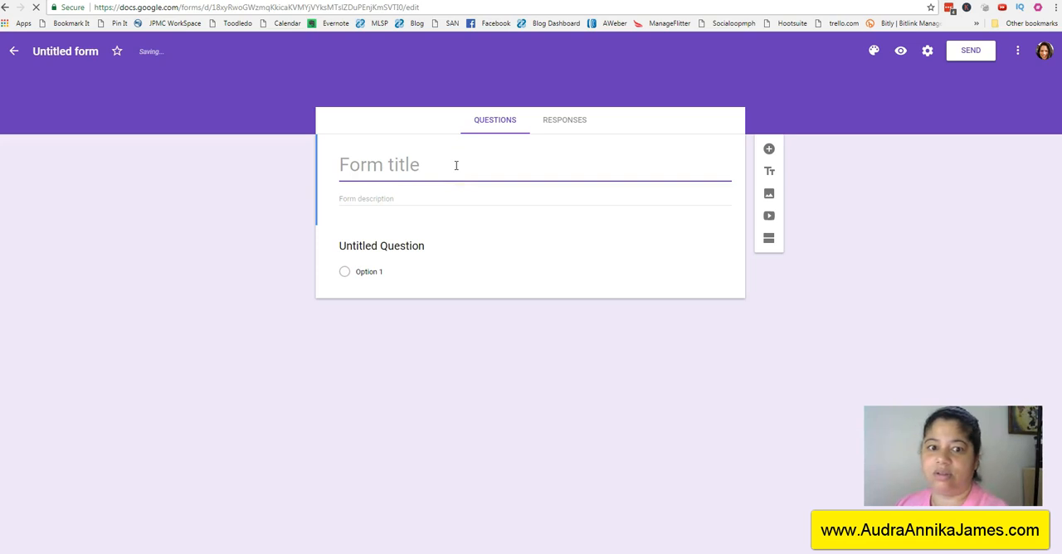
pyautogui.write('Delete')
pyautogui.press('BackSpace')
pyautogui.press('BackSpace')
pyautogui.press('BackSpace')
pyautogui.press('BackSpace')
pyautogui.press('BackSpace')
pyautogui.press('BackSpace')
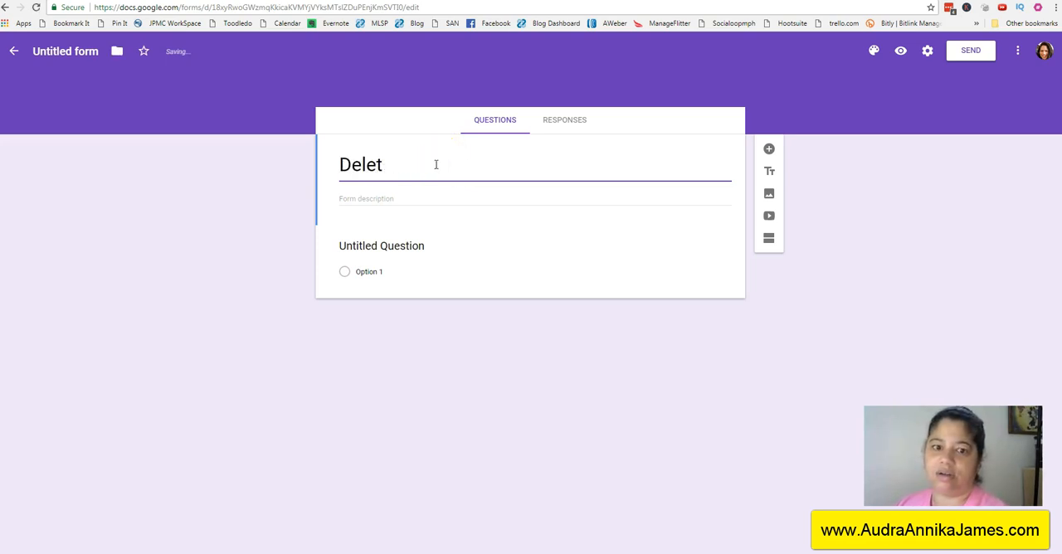
pyautogui.write('Request')
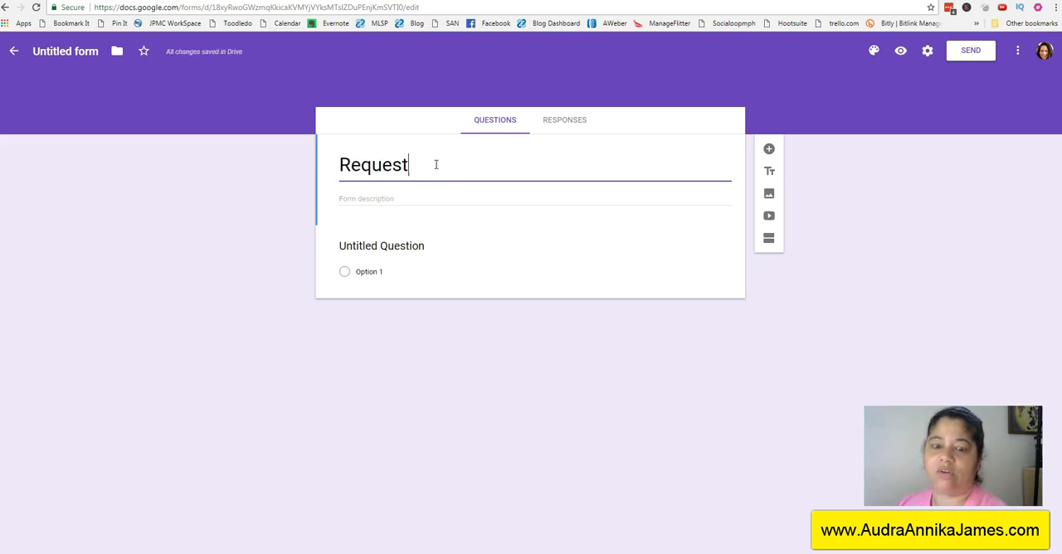
pyautogui.write(' To Delete ')
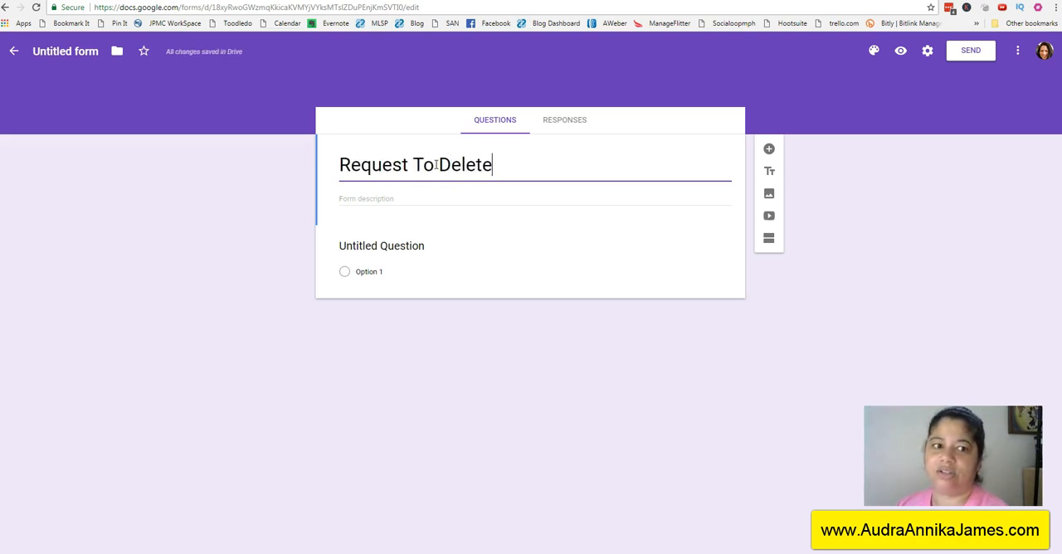
pyautogui.write('Personal ')
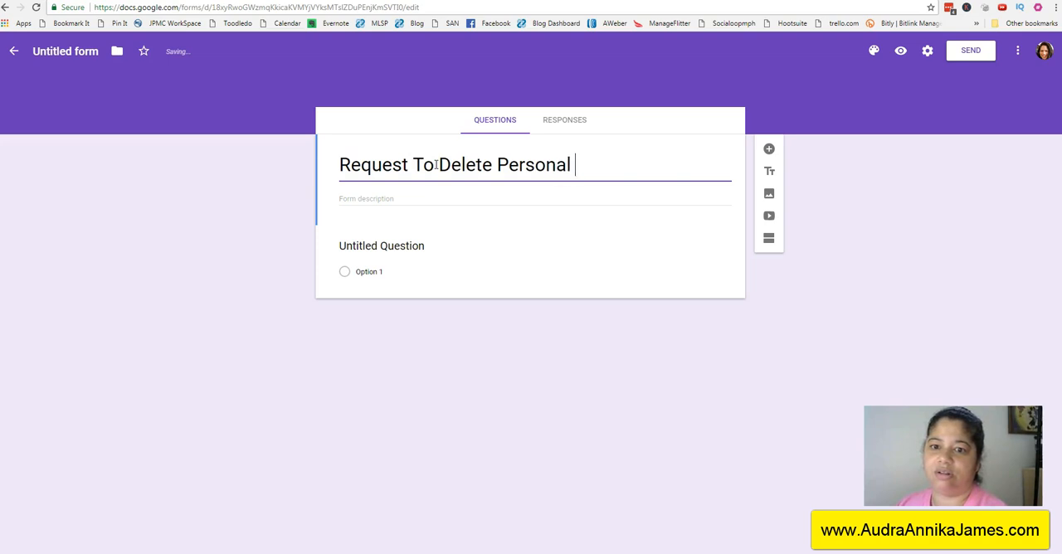
pyautogui.write('Data')
pyautogui.click(436, 165)
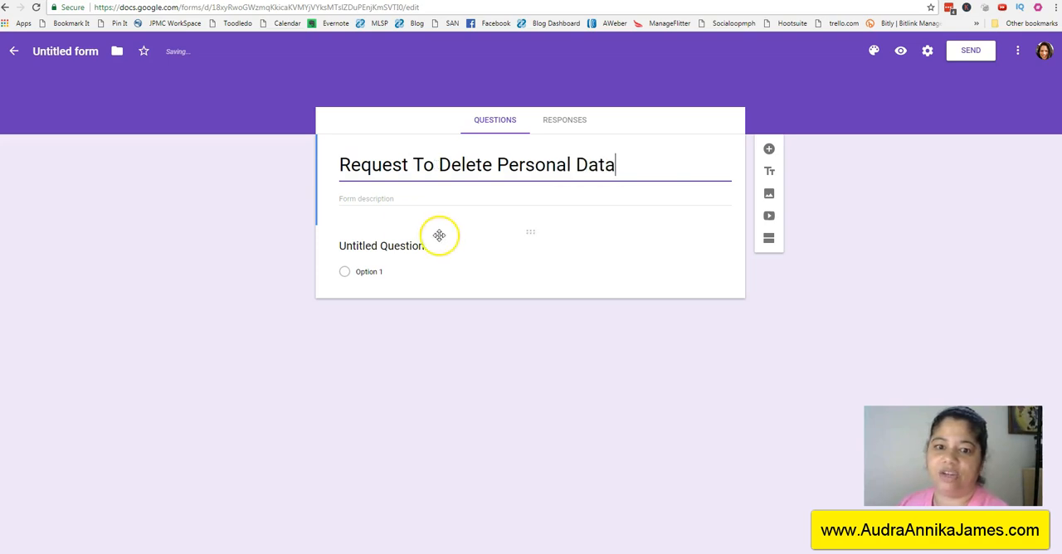
# Step: Enter the form description "This form is used to request that your personal data is deleted from our records."
pyautogui.click(417, 200)
pyautogui.write('Thi')
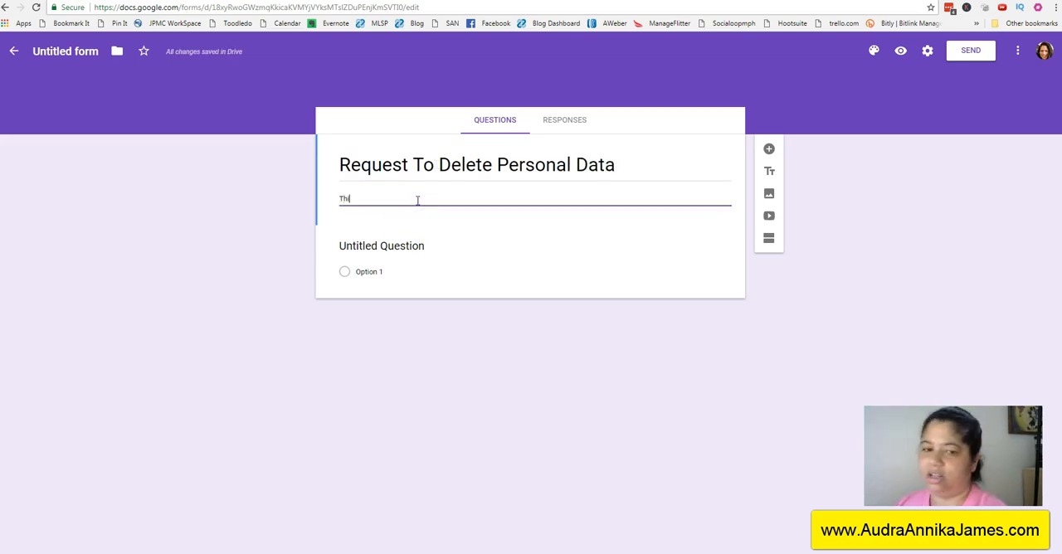
pyautogui.write('s form is used to request that ')
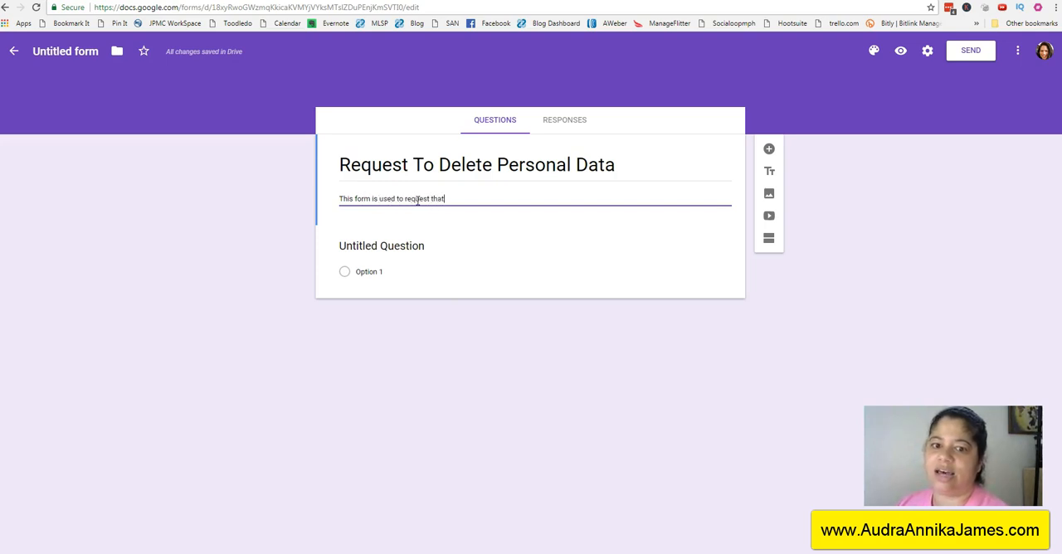
pyautogui.write('your personal data is')
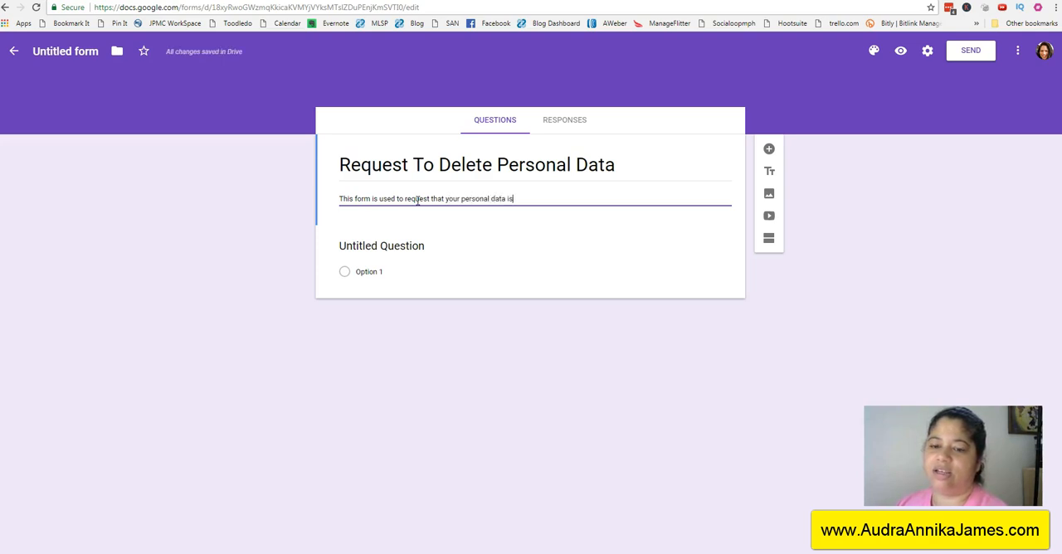
pyautogui.write(' deleted from our records.')
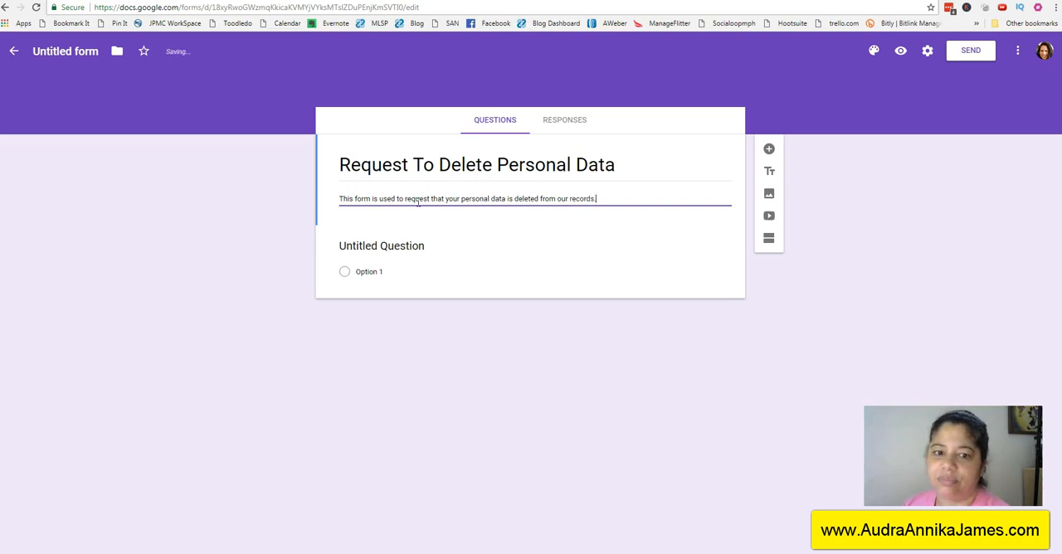
# Step: Word the first question "What is your email address?" and enable the suggested email collection setting
pyautogui.click(408, 246)
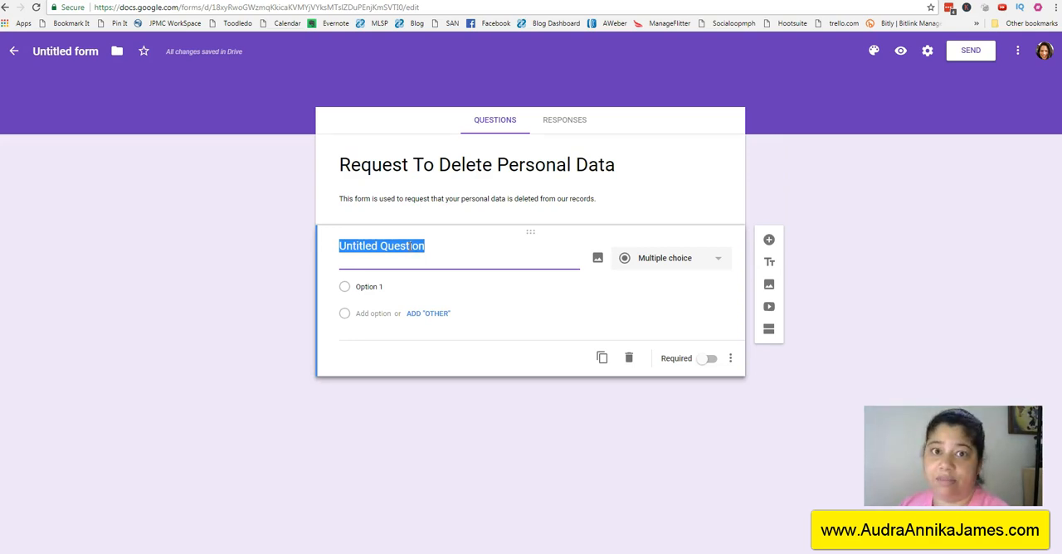
pyautogui.write('What is y')
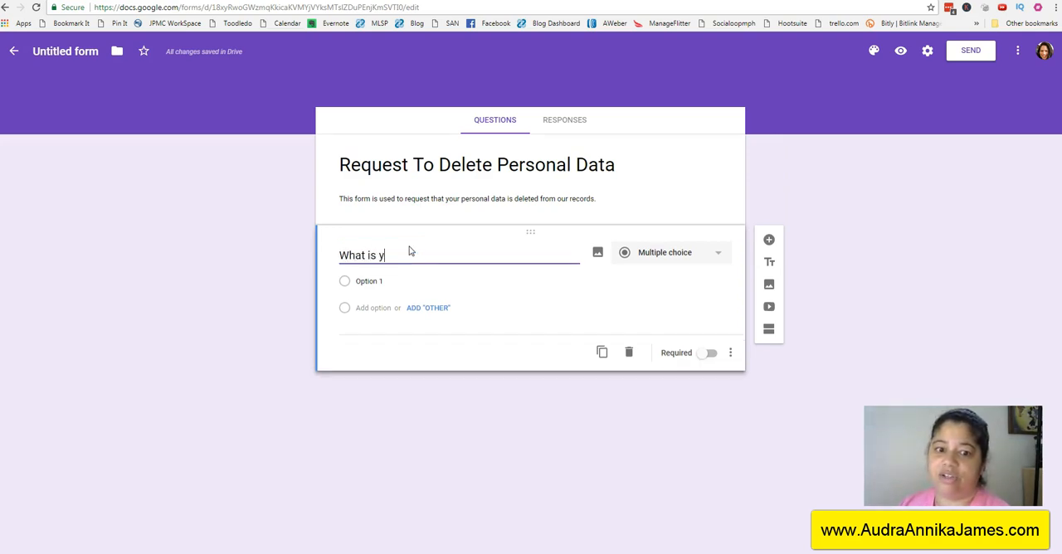
pyautogui.write('our email address?')
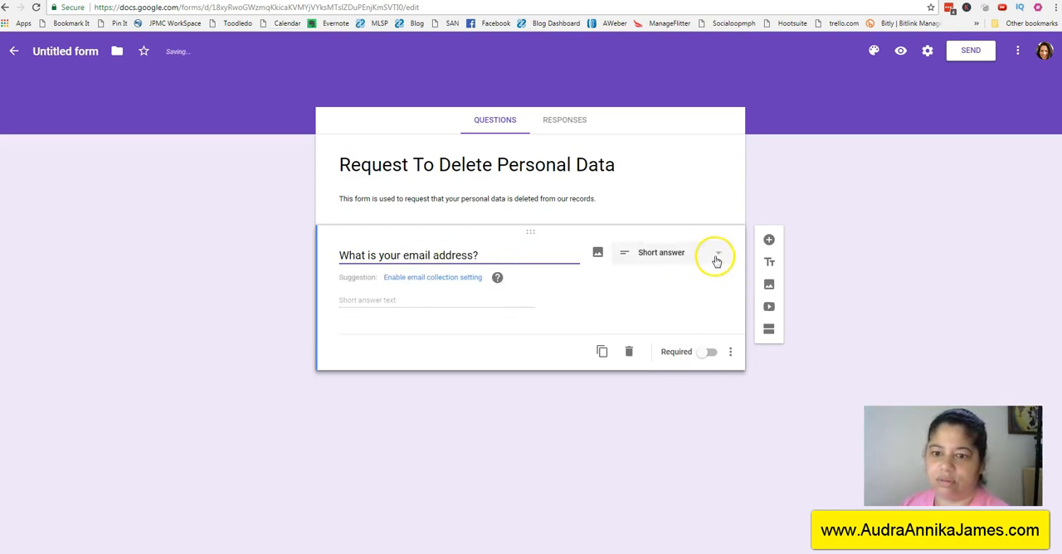
pyautogui.click(441, 278)
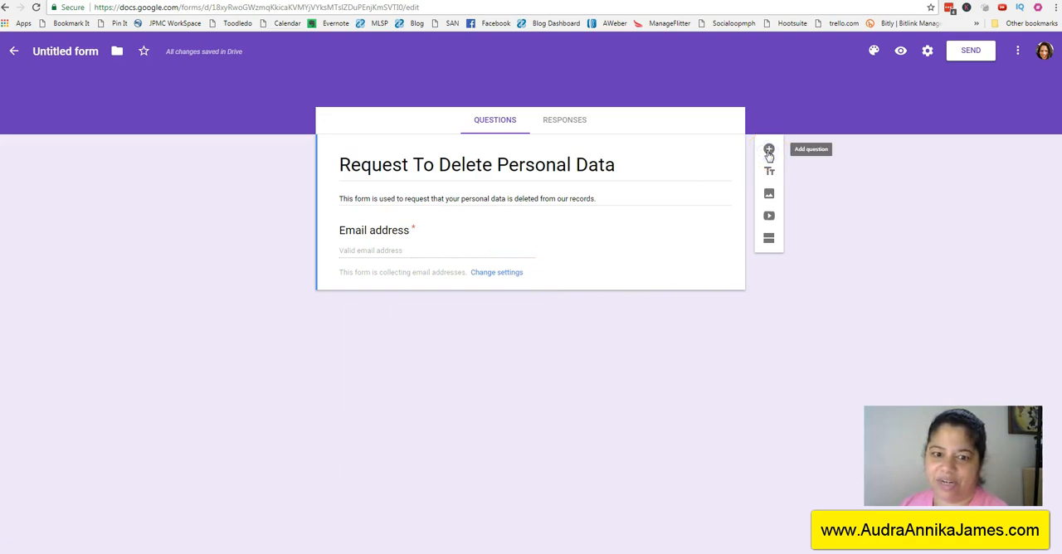
# Step: Add a required short-answer question worded "What is your full name?" below the email address field
pyautogui.click(768, 151)
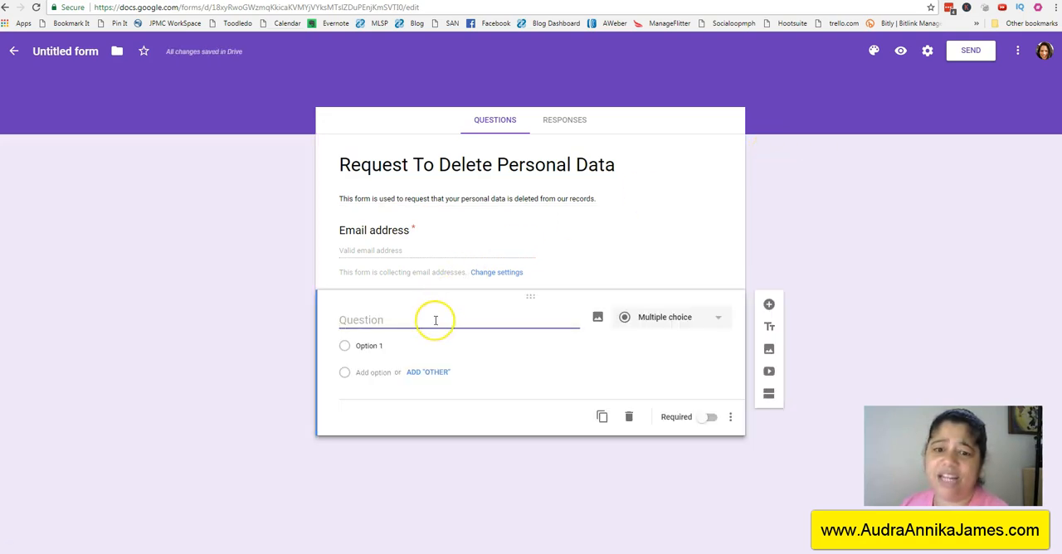
pyautogui.write('What is your full name?')
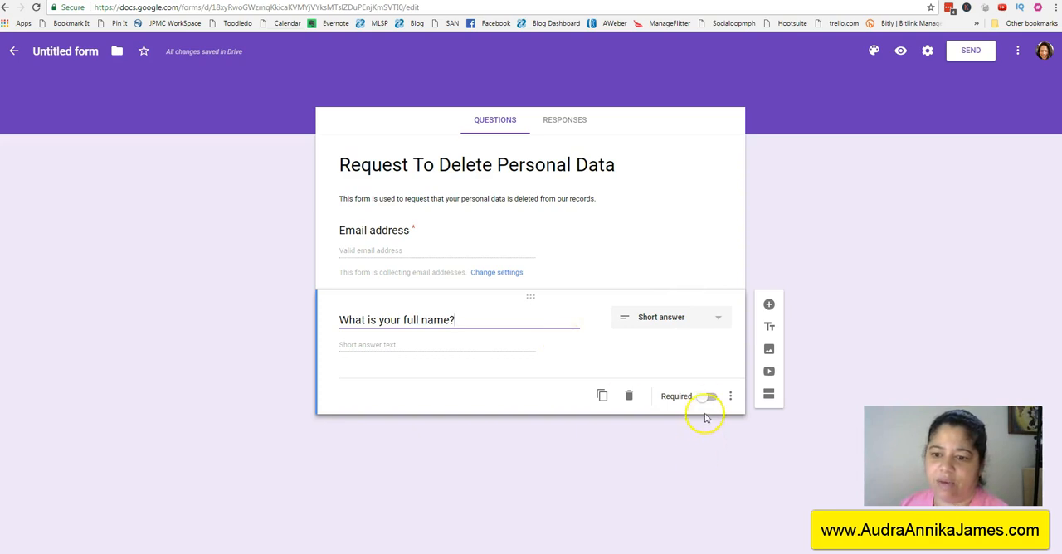
pyautogui.click(710, 397)
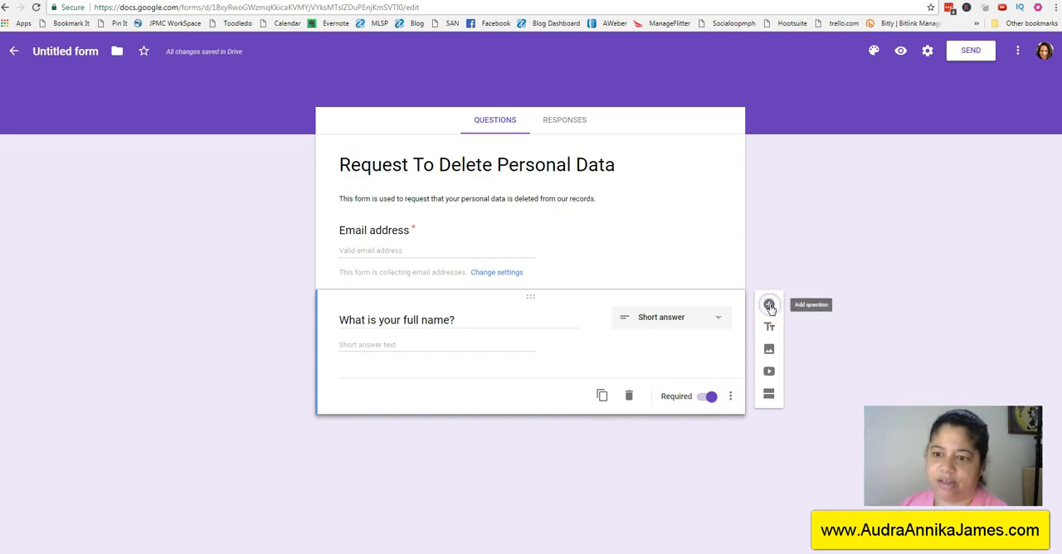
# Step: Add another question worded "I request that my personal data be deleted from your records."
pyautogui.click(769, 307)
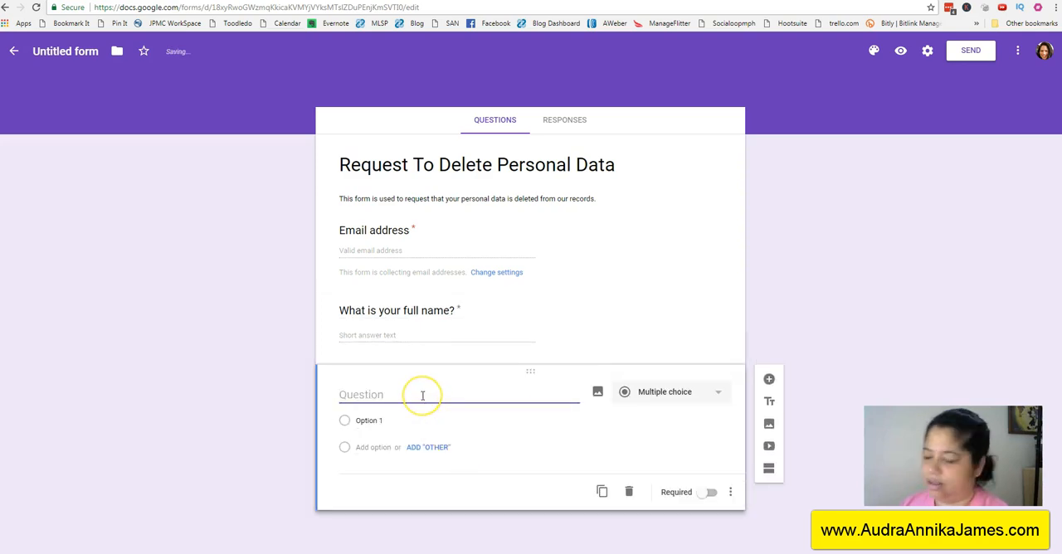
pyautogui.write('I')
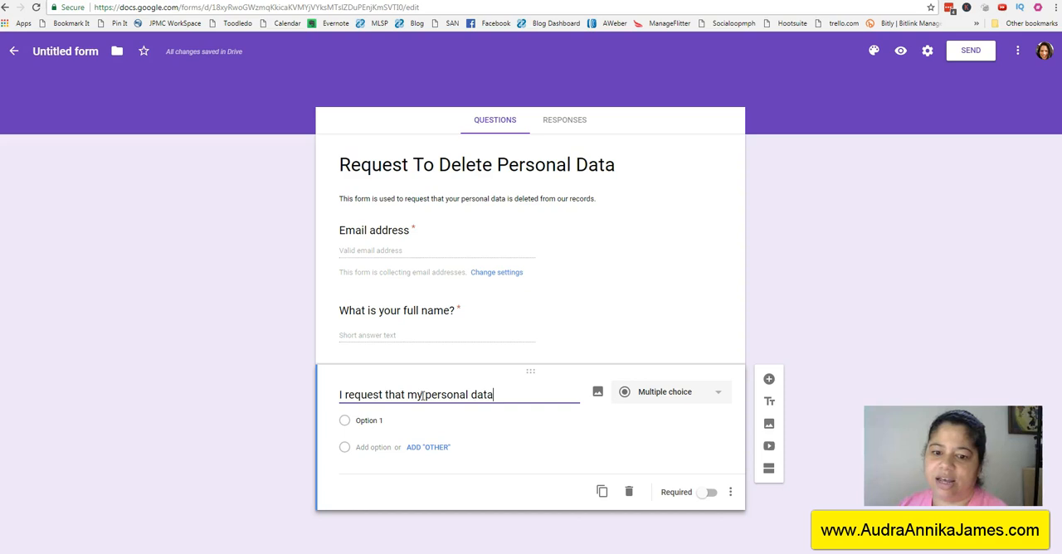
pyautogui.write('request that my personal data be delted fro')
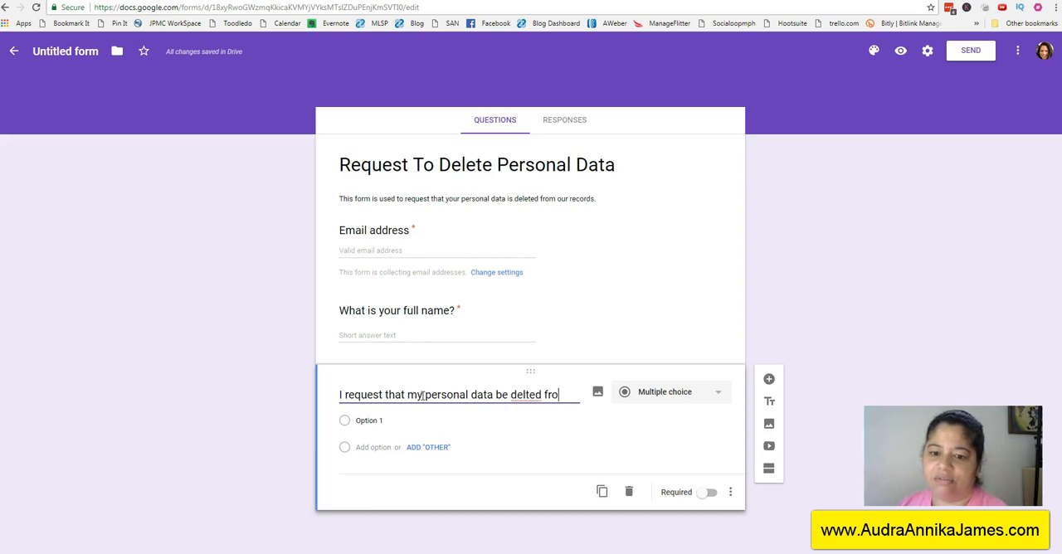
pyautogui.press('BackSpace')
pyautogui.press('BackSpace')
pyautogui.press('BackSpace')
pyautogui.press('BackSpace')
pyautogui.press('BackSpace')
pyautogui.press('BackSpace')
pyautogui.press('BackSpace')
pyautogui.write('ete')
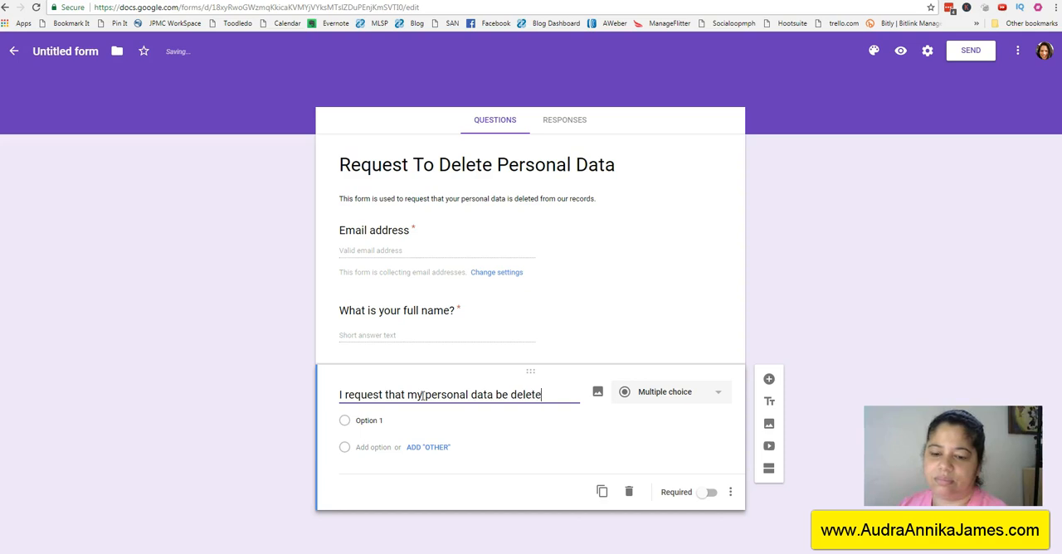
pyautogui.write('m your records.')
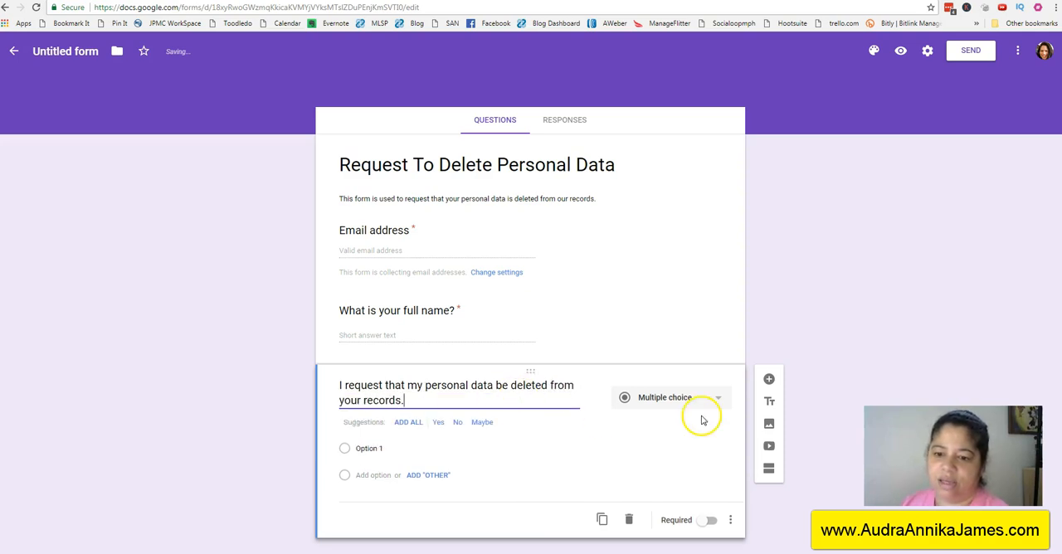
# Step: Give the deletion request question the suggested options Yes and No, and make it required
pyautogui.click(446, 425)
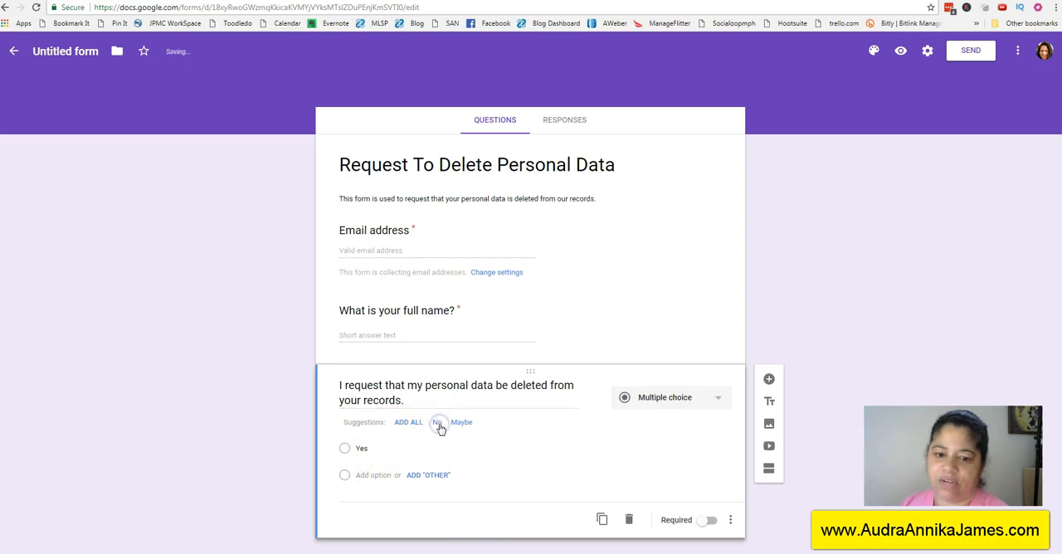
pyautogui.click(439, 424)
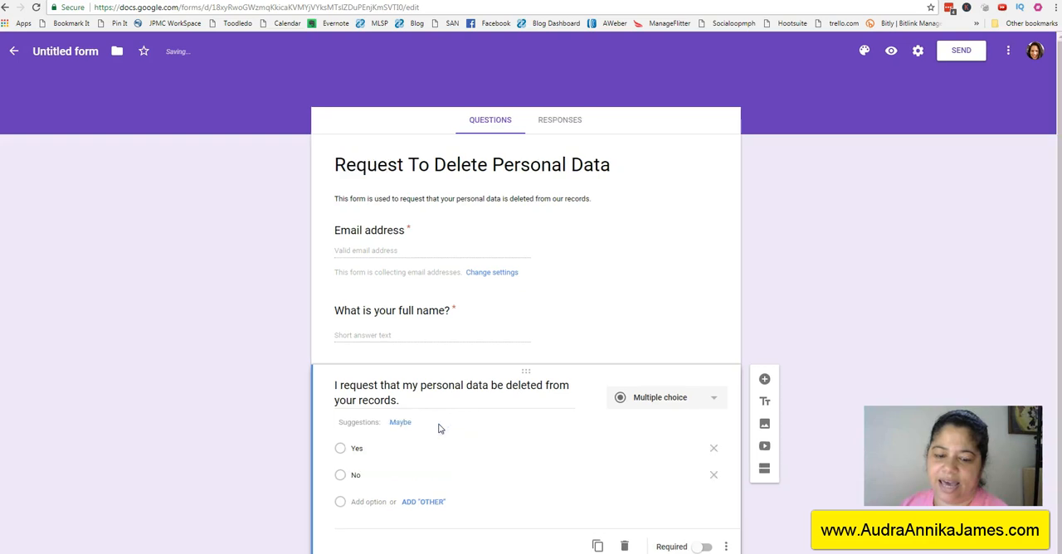
pyautogui.click(704, 547)
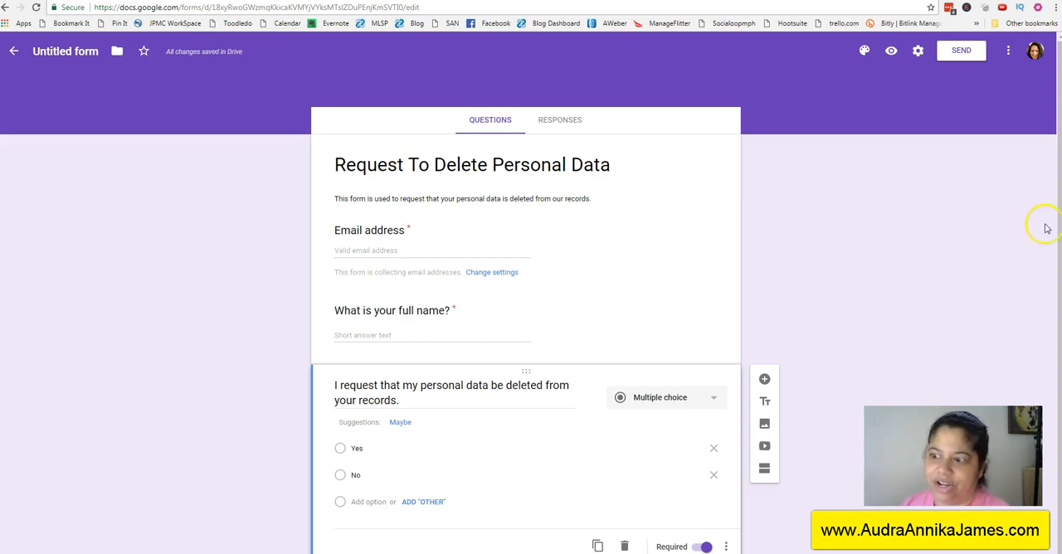
pyautogui.moveTo(1055, 232)
pyautogui.mouseDown()
pyautogui.moveTo(1056, 267)
pyautogui.moveTo(1056, 245)
pyautogui.mouseUp()
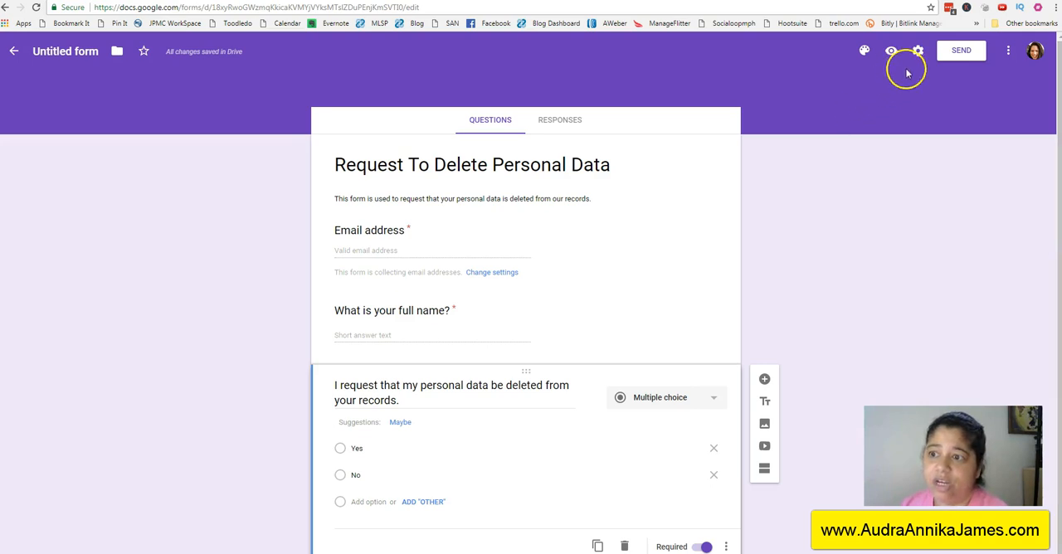
# Step: Choose 1600x400 Google Forms Header.png from a May 24, 2018 album in your own albums as the form's theme image
pyautogui.click(863, 55)
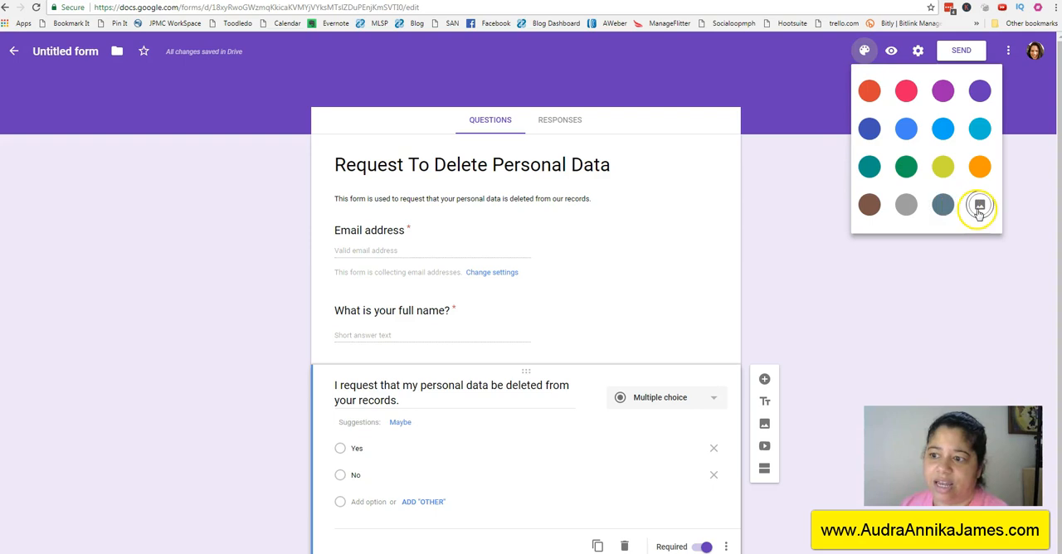
pyautogui.click(979, 209)
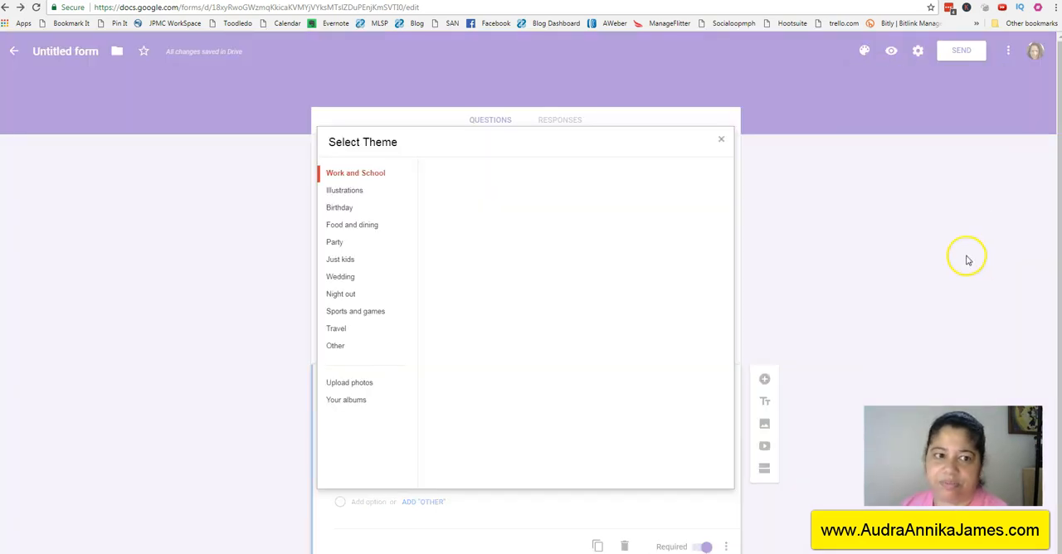
pyautogui.click(350, 382)
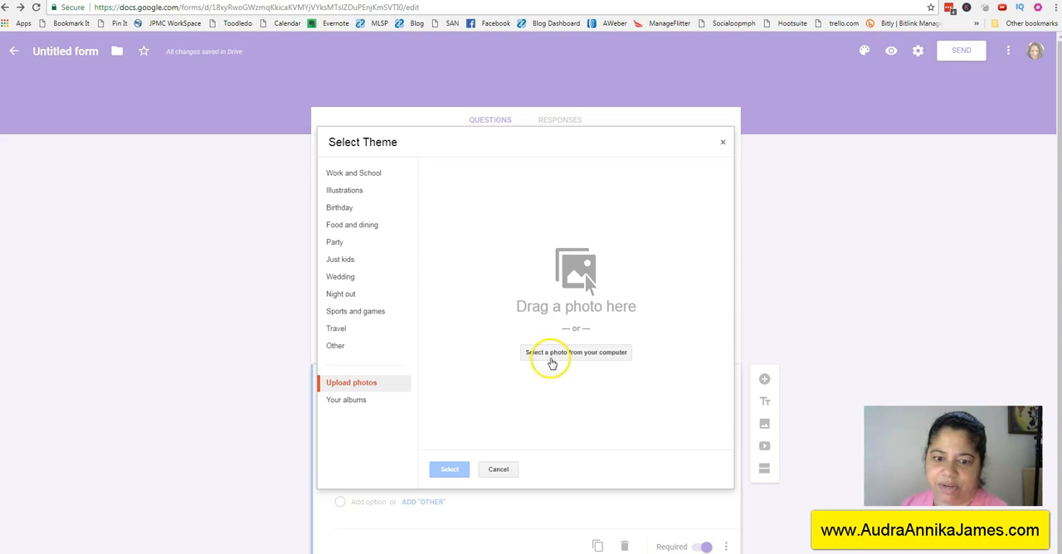
pyautogui.click(345, 402)
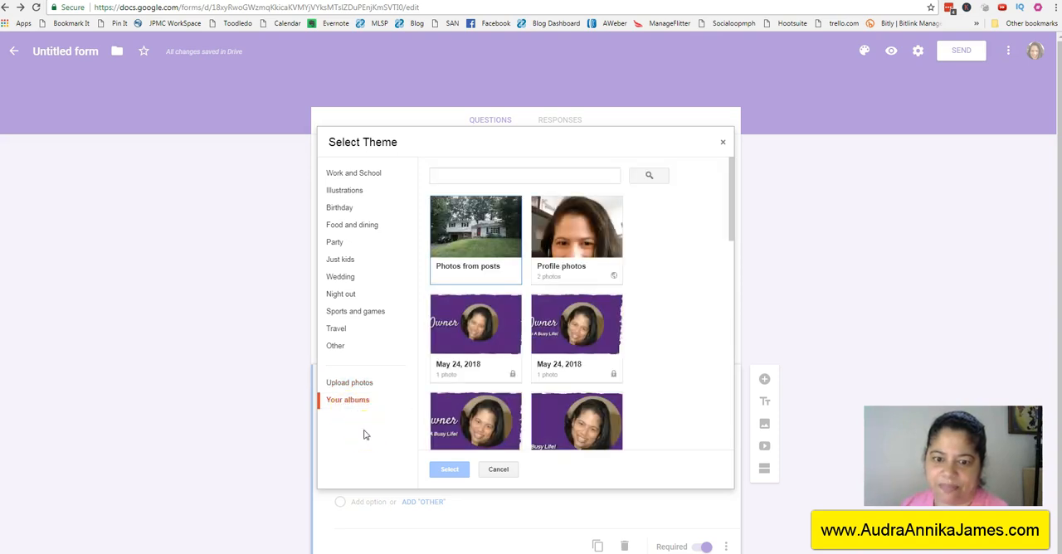
pyautogui.click(731, 218)
pyautogui.moveTo(730, 218); pyautogui.dragTo(730, 233)
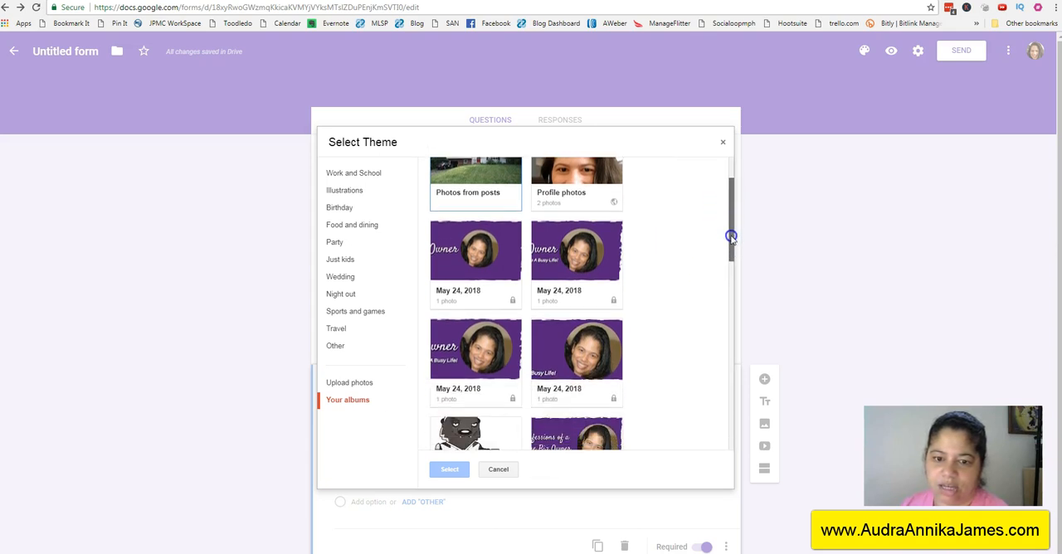
pyautogui.click(490, 262)
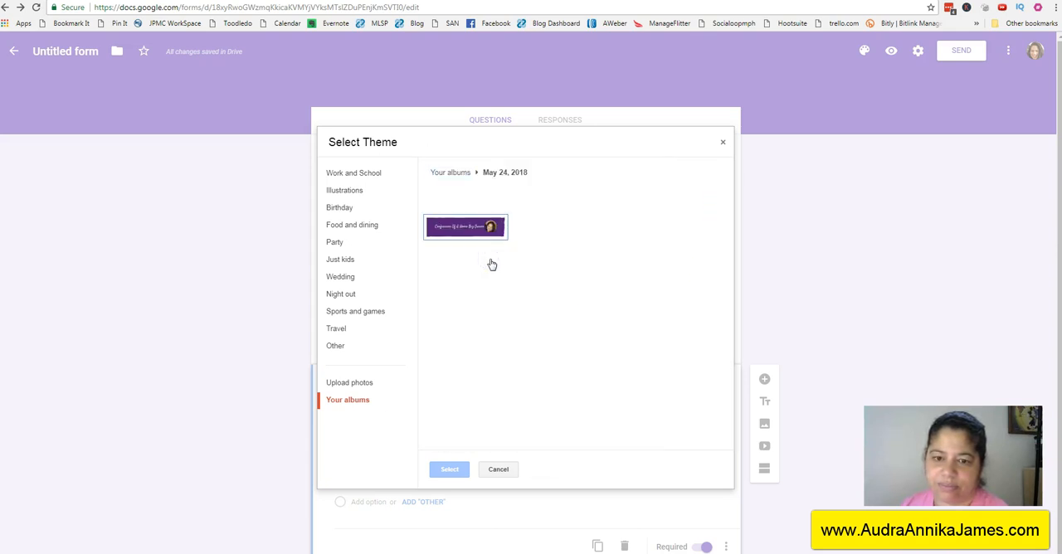
pyautogui.click(474, 235)
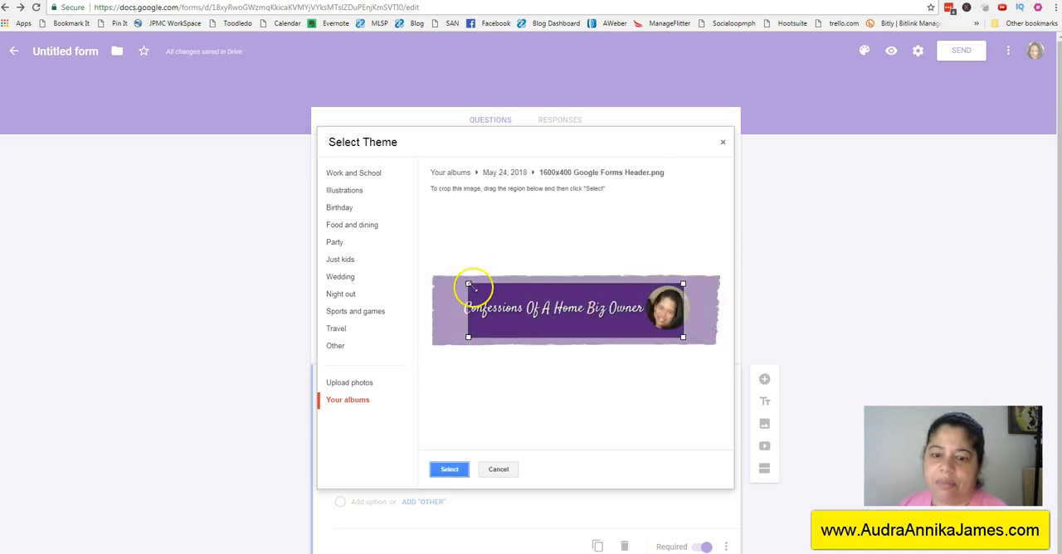
# Step: Expand the crop region to cover the whole header image and apply it as the form's theme
pyautogui.moveTo(469, 283); pyautogui.dragTo(422, 273)
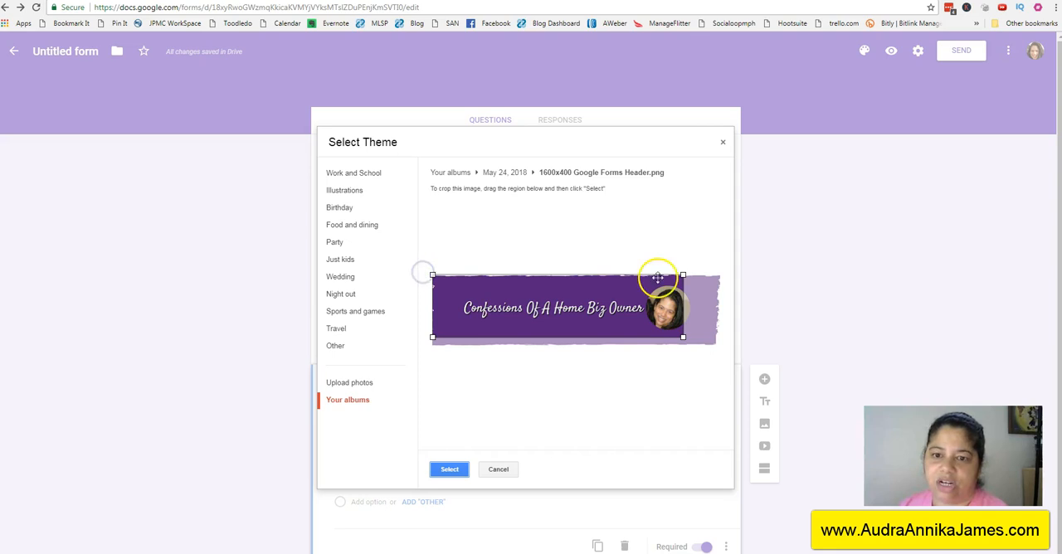
pyautogui.moveTo(683, 337); pyautogui.dragTo(729, 365)
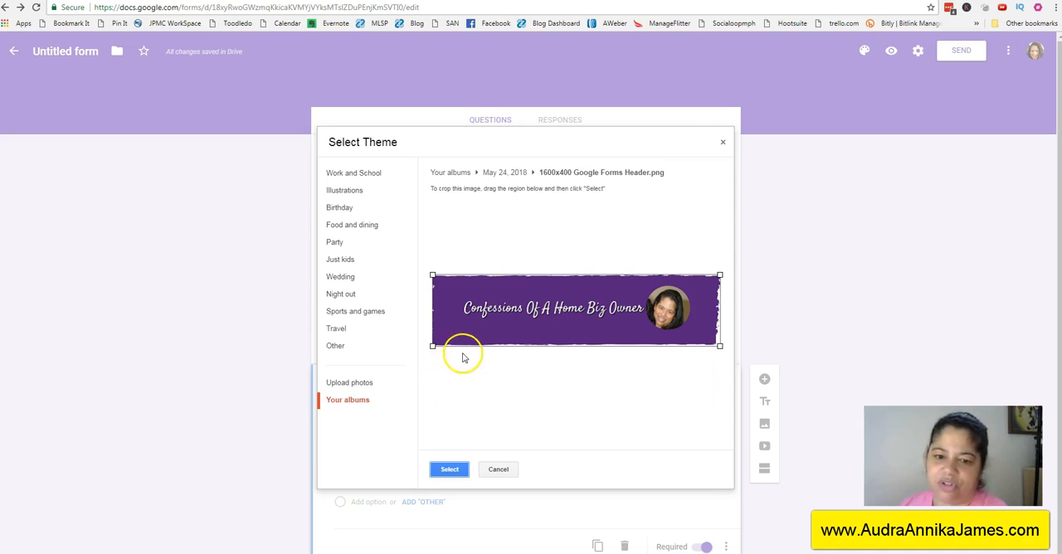
pyautogui.click(447, 474)
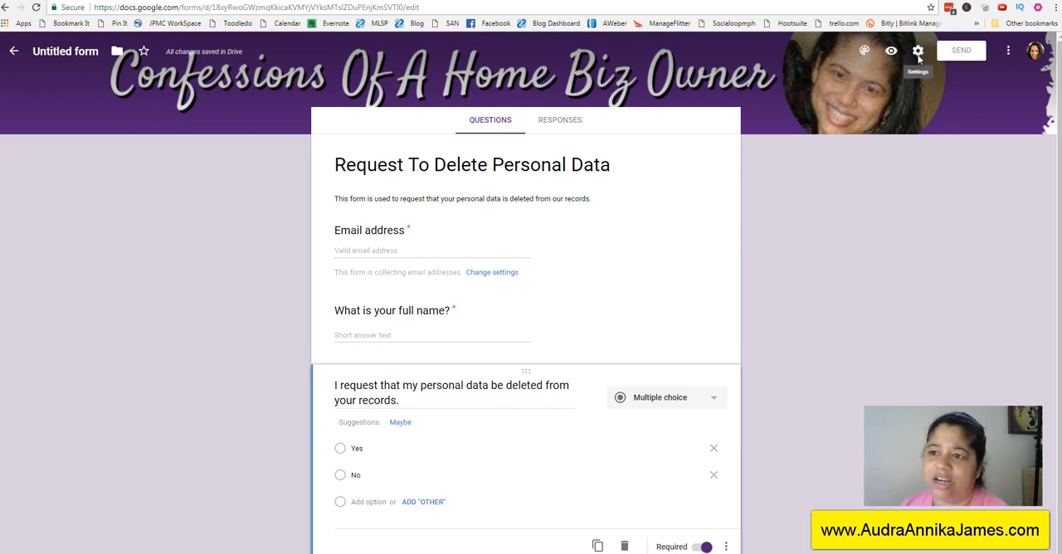
# Step: Set the form's confirmation message to "Thank you for your request. You will receive a confirmation within 2 business days." and save the settings
pyautogui.click(918, 53)
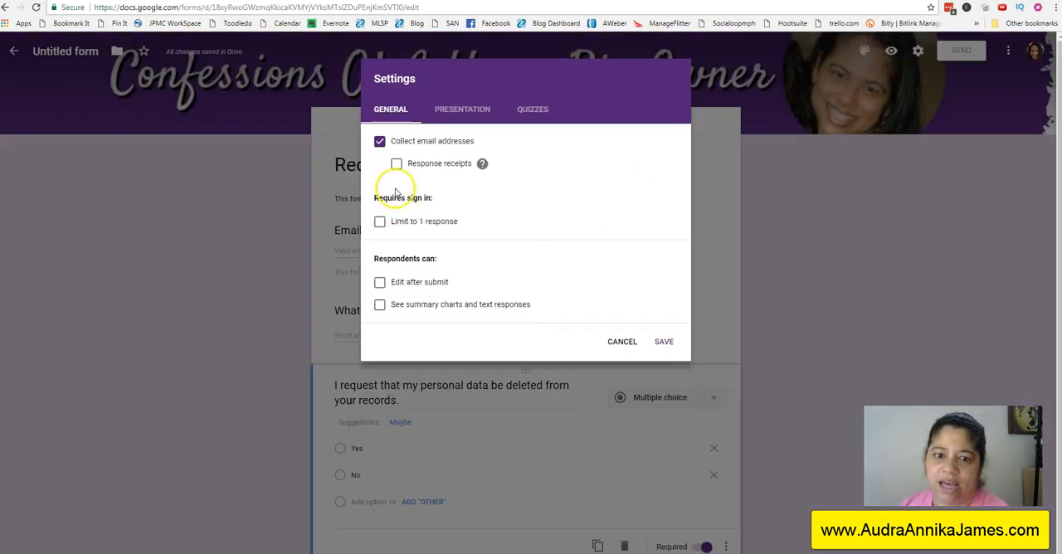
pyautogui.click(380, 222)
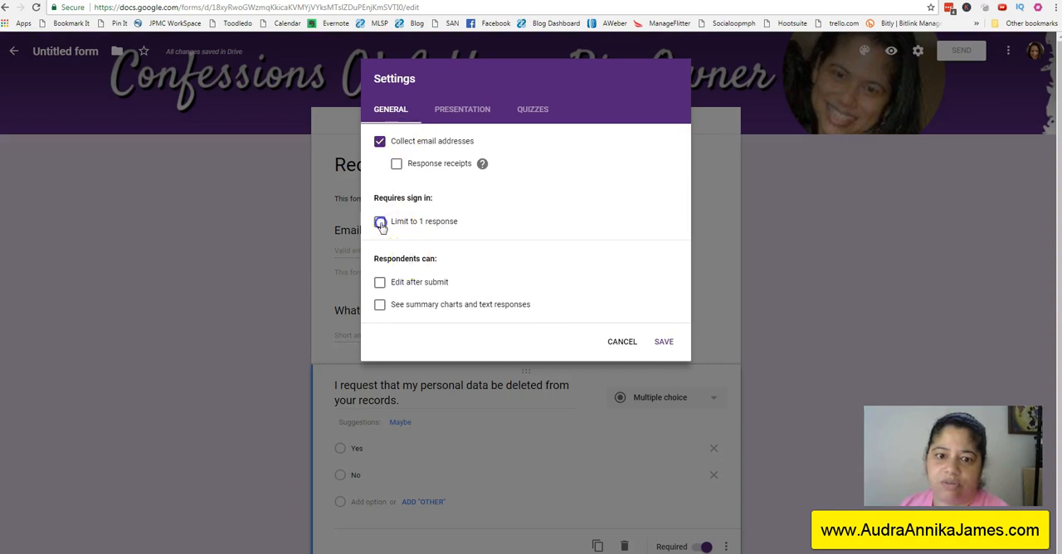
pyautogui.click(380, 222)
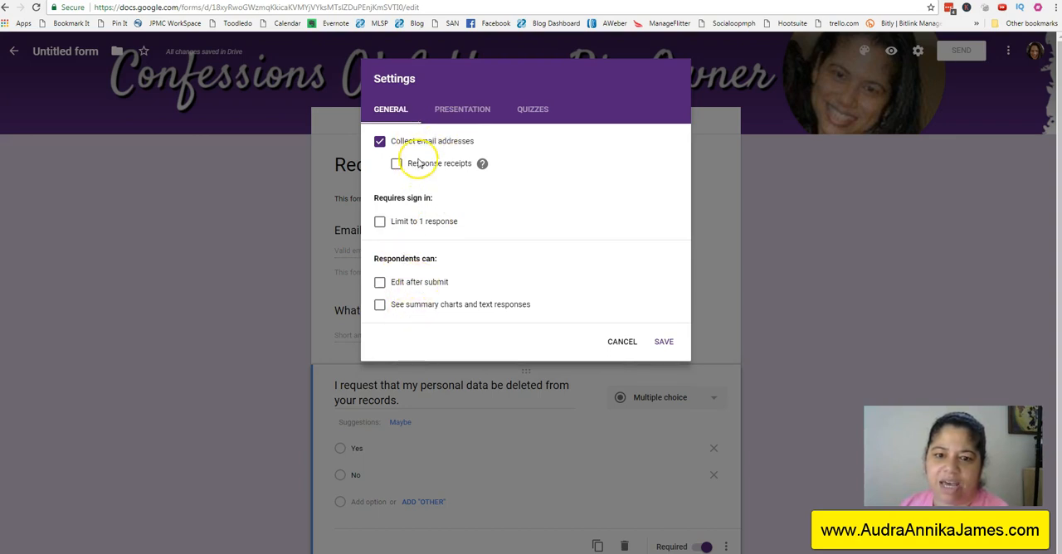
pyautogui.click(461, 112)
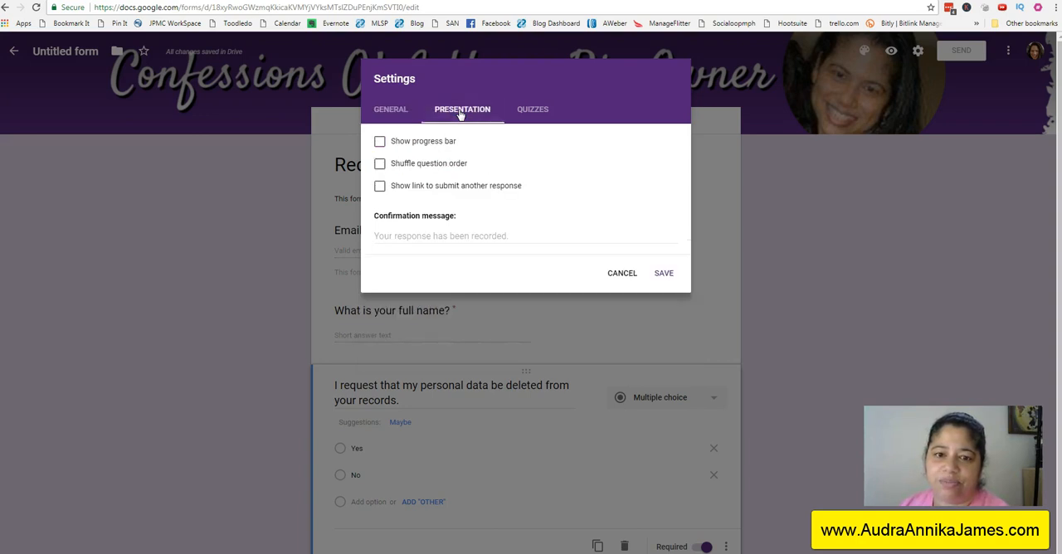
pyautogui.click(415, 234)
pyautogui.write('Thank you for your request. You will receive a confirmation within 2 busines')
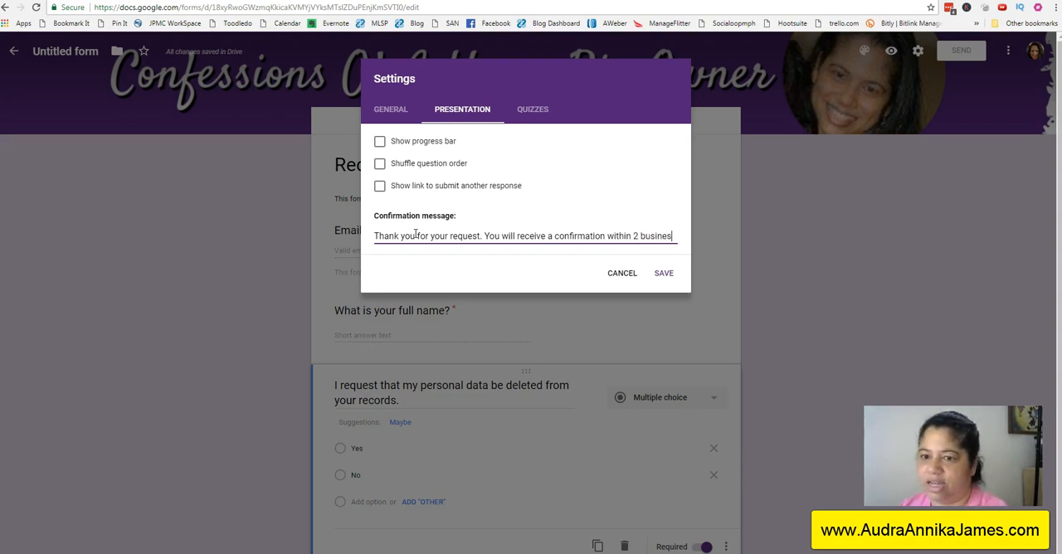
pyautogui.write('days.')
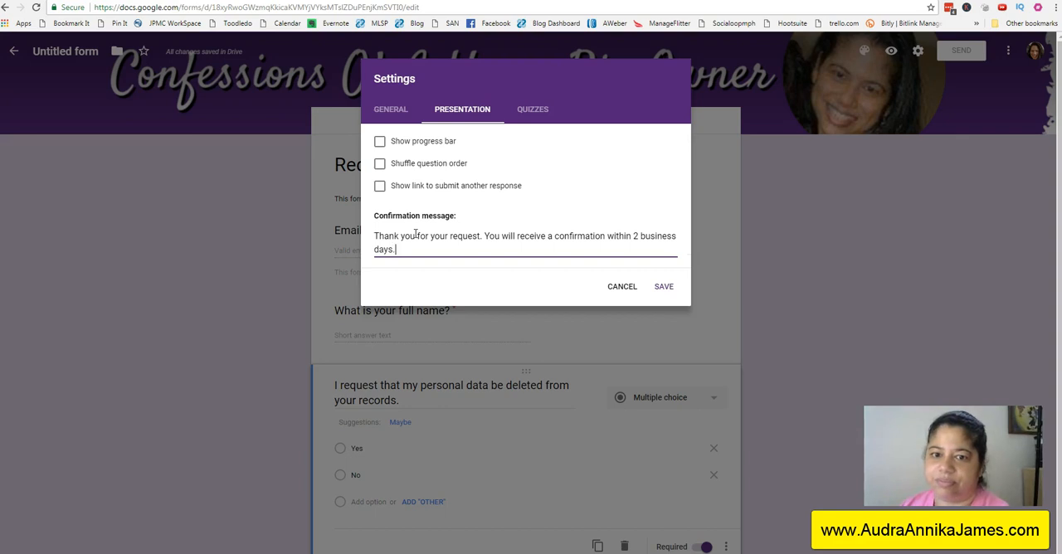
pyautogui.click(663, 287)
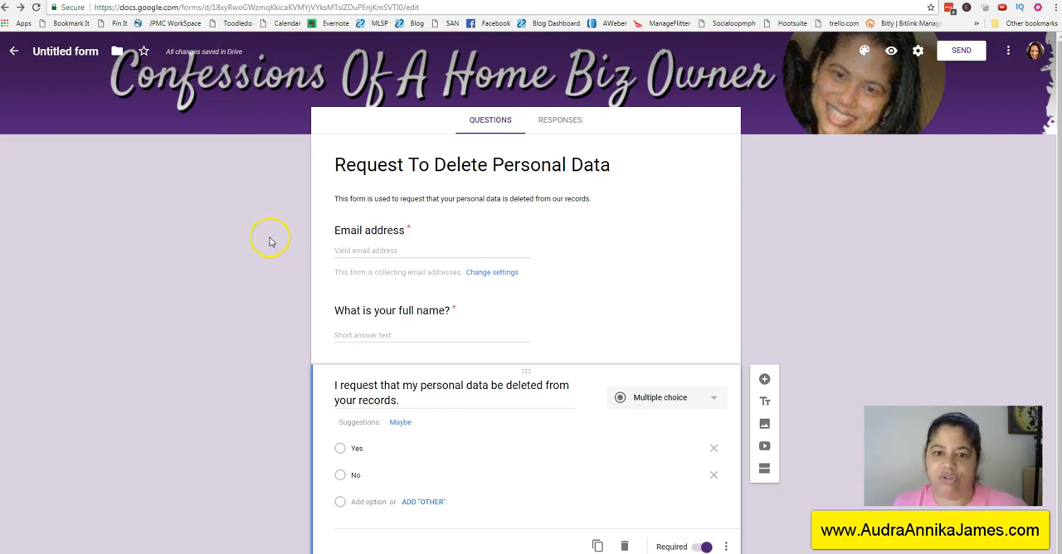
# Step: Rename the untitled form as "Request To Delete Personal Data" from the Google Forms home page and reopen it
pyautogui.click(13, 53)
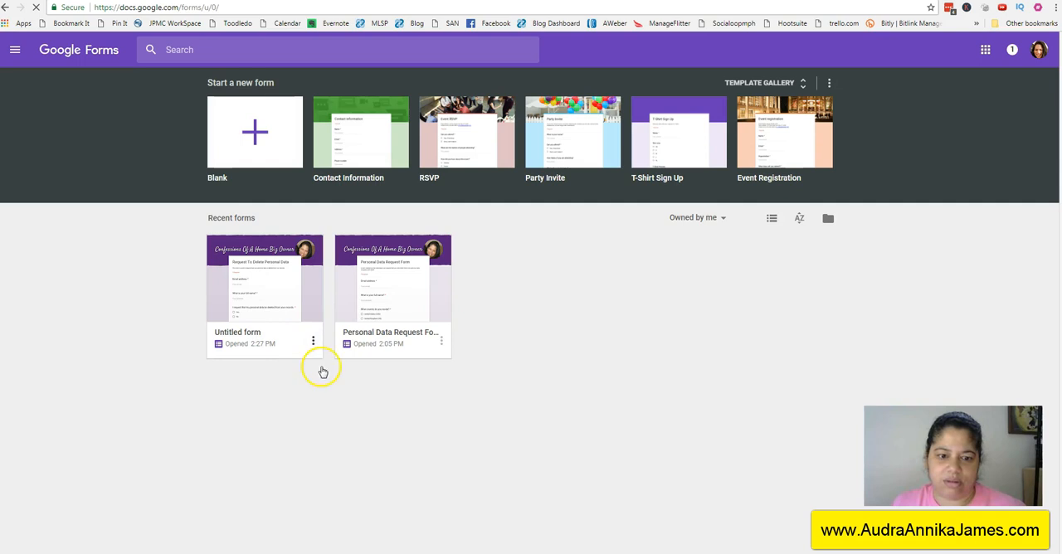
pyautogui.click(313, 341)
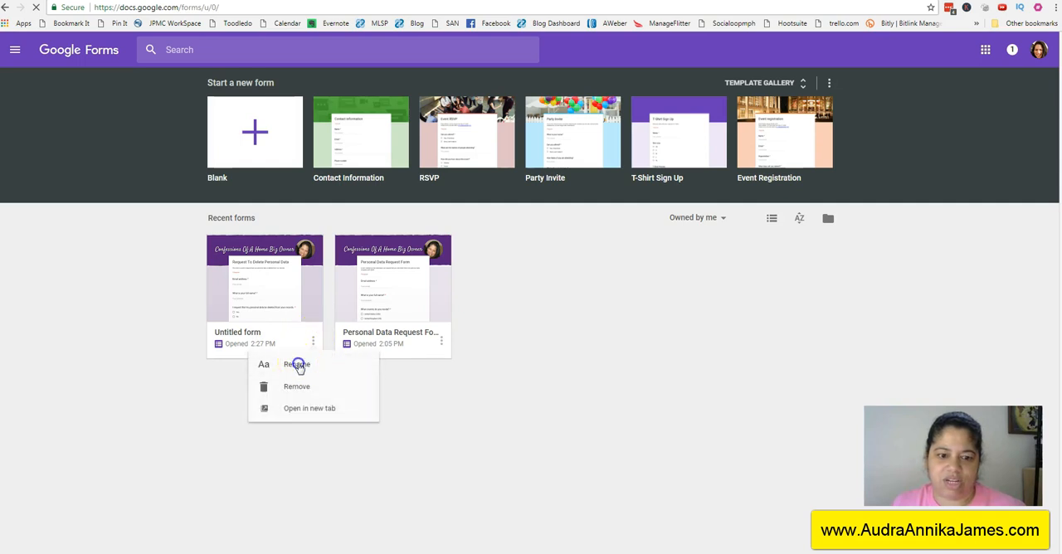
pyautogui.click(299, 366)
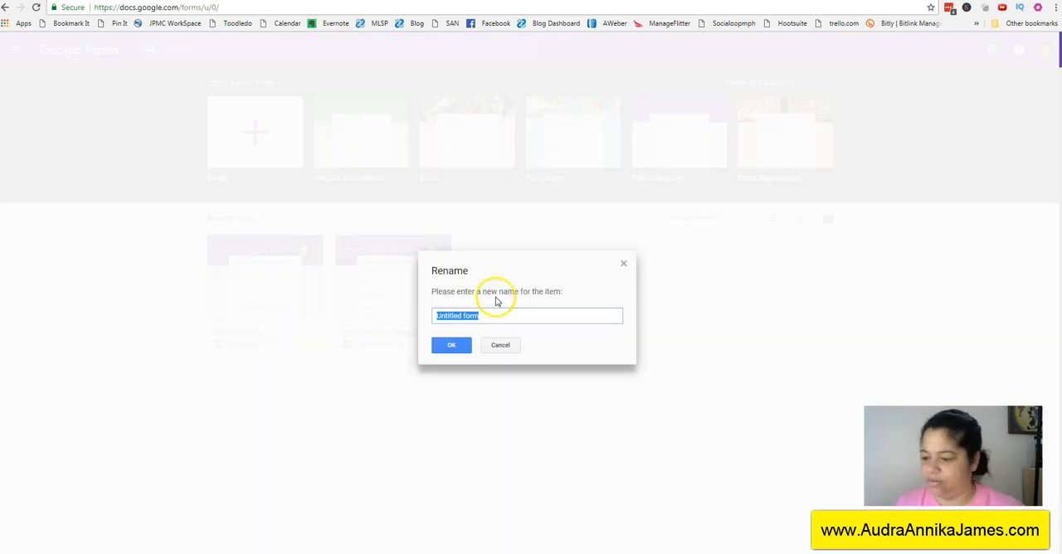
pyautogui.write('Rec')
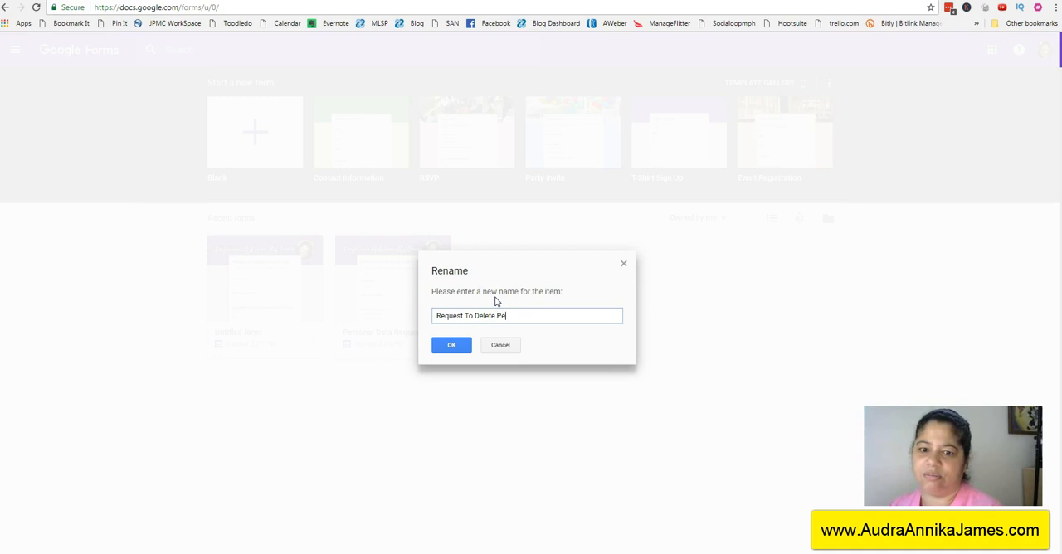
pyautogui.click(458, 349)
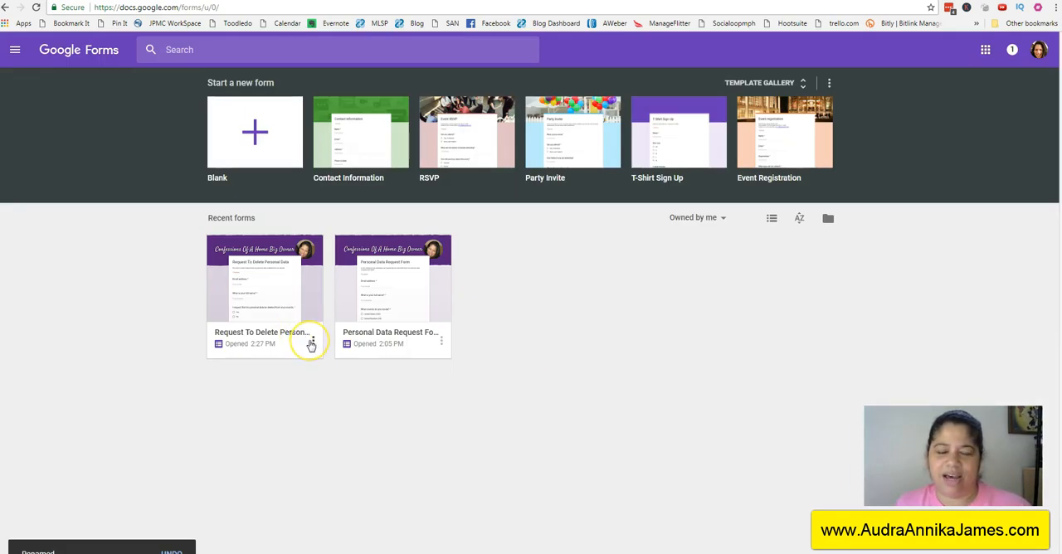
pyautogui.click(262, 257)
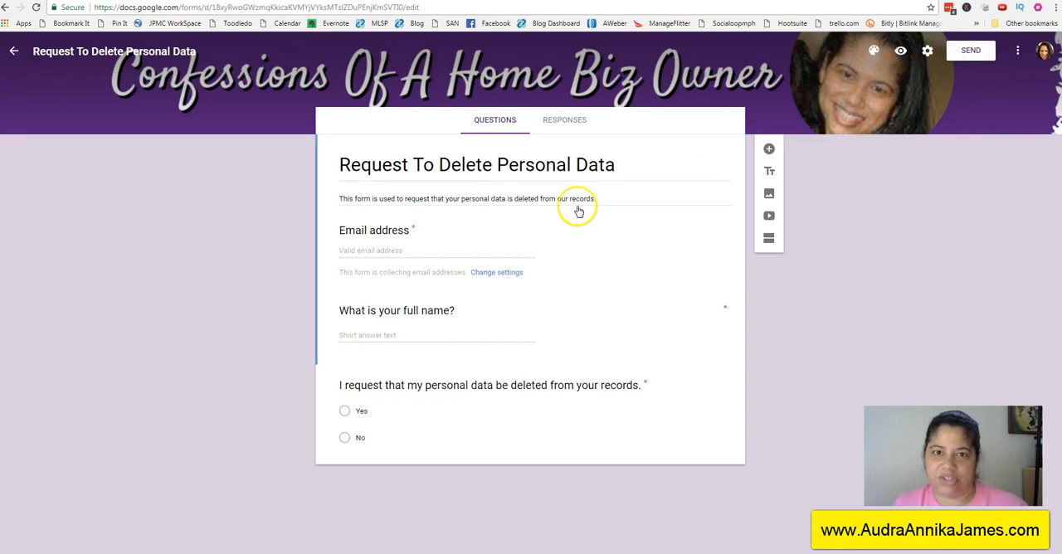
# Step: Copy the shortened share link of the Request To Delete Personal Data form and close the send options
pyautogui.click(970, 49)
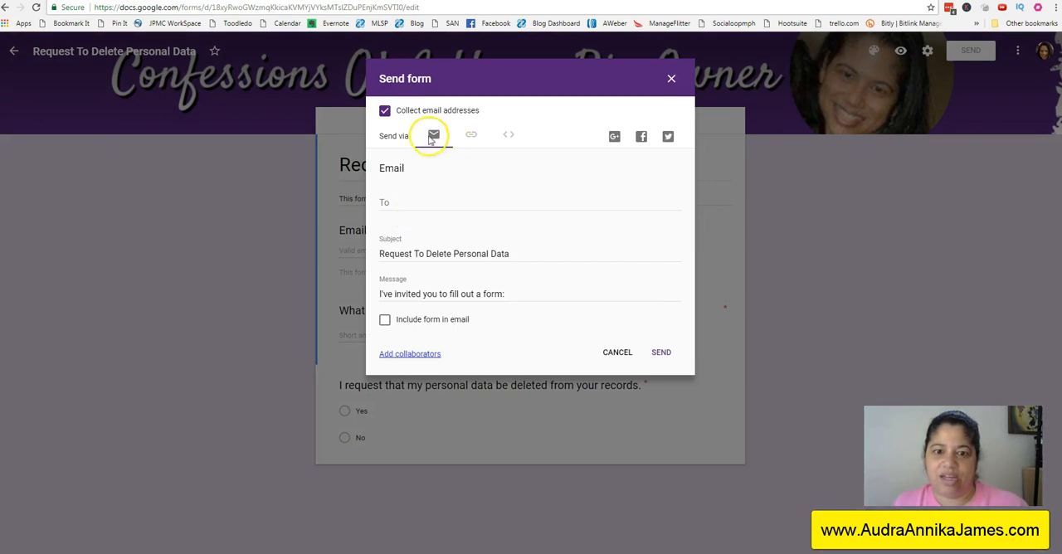
pyautogui.click(469, 136)
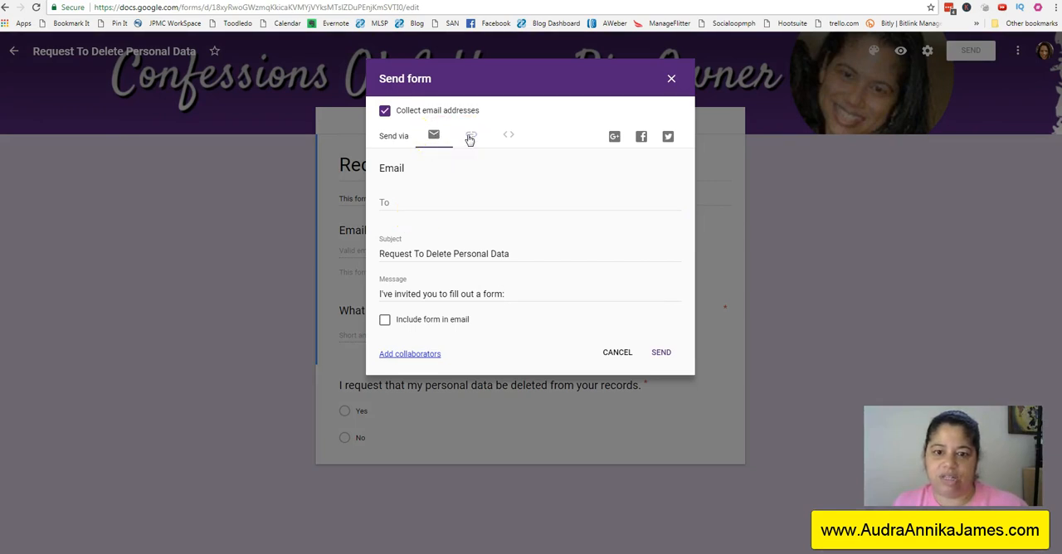
pyautogui.click(385, 209)
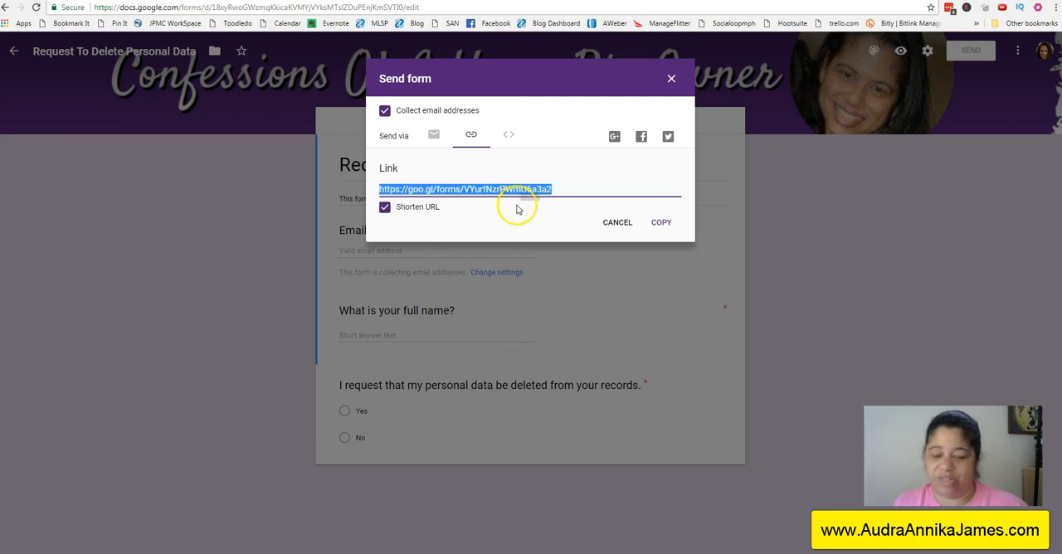
pyautogui.click(659, 224)
pyautogui.click(671, 76)
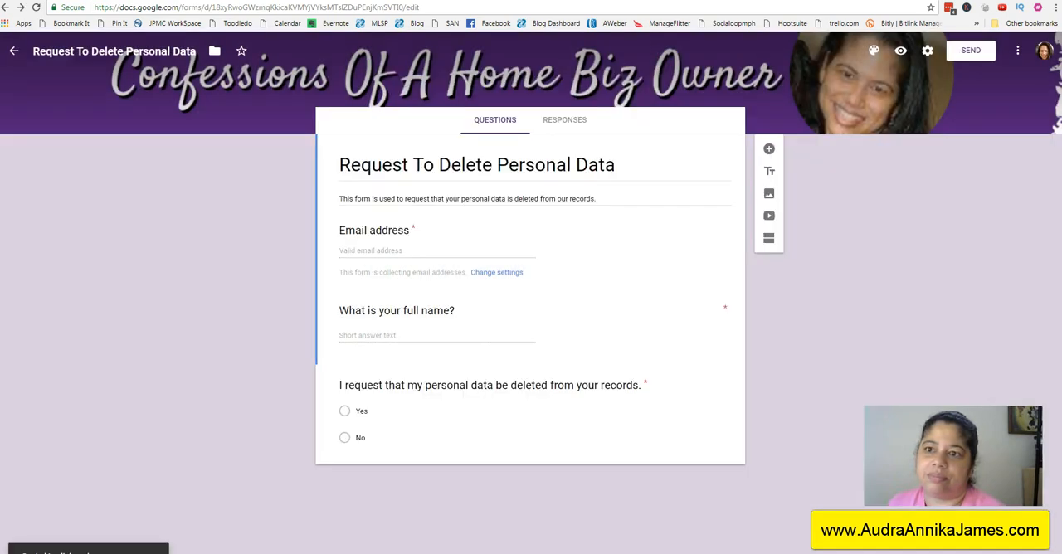
# Step: Open the copied form link in a new browser tab
pyautogui.click(771, 1)
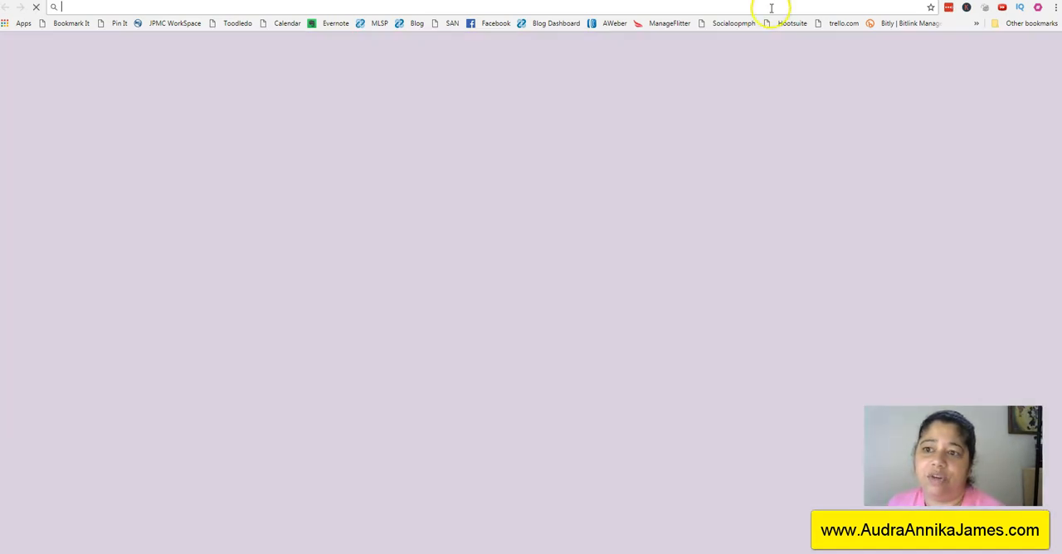
pyautogui.write('https://goo.gl/forms/VYurfNzrPWmU6a3a2')
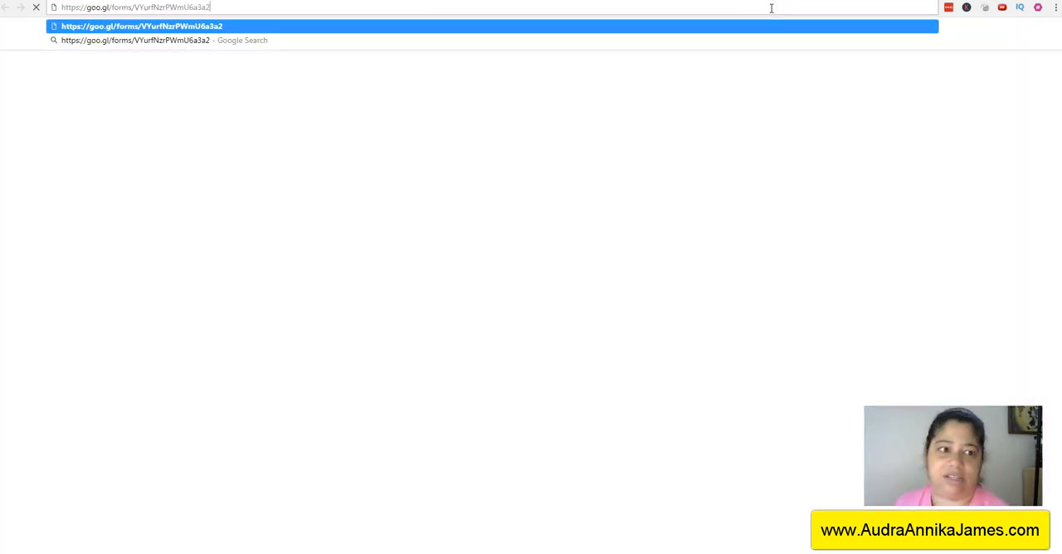
pyautogui.press('Return')
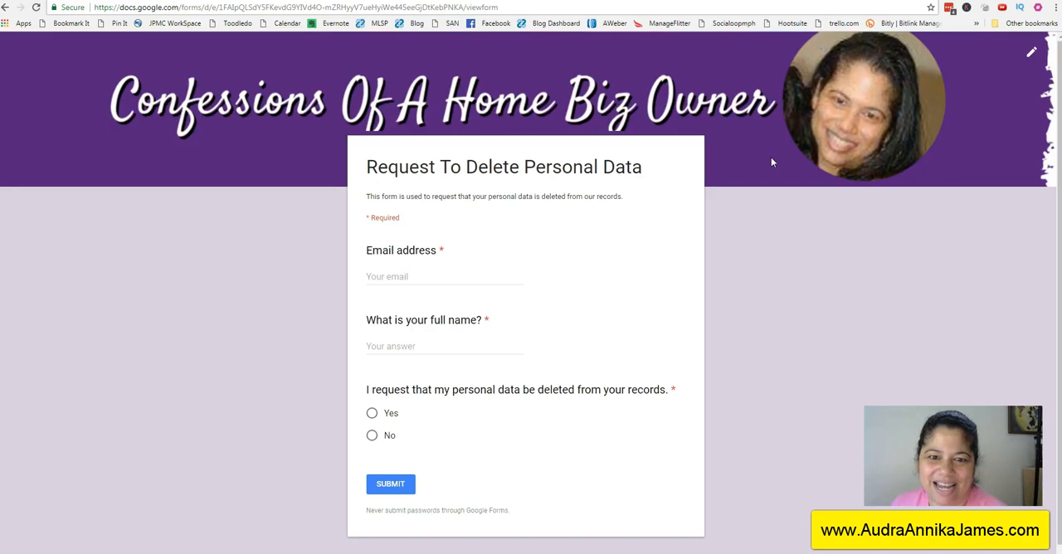
# Step: Fill in the email address and full name, answer Yes to the deletion request, and submit the form
pyautogui.click(389, 278)
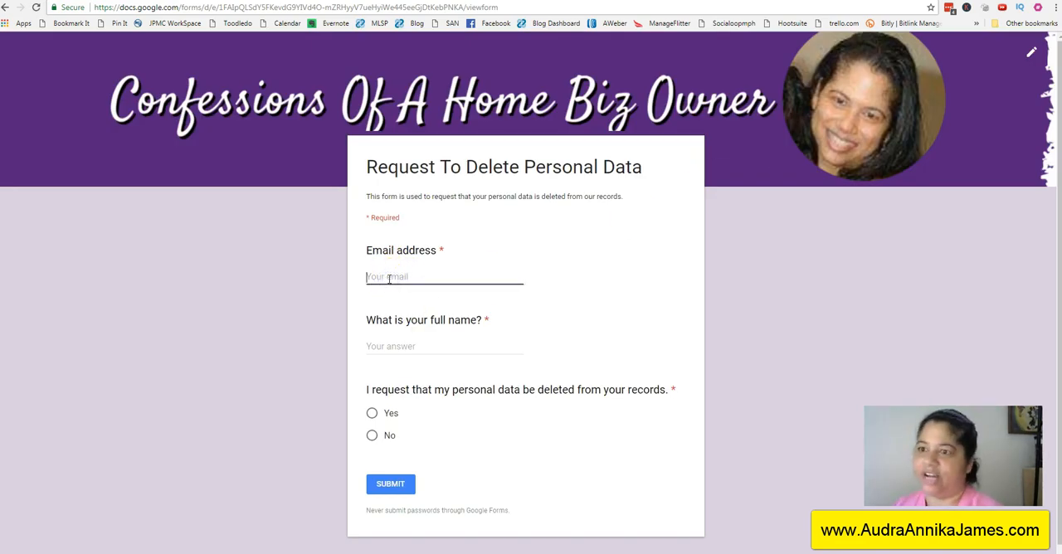
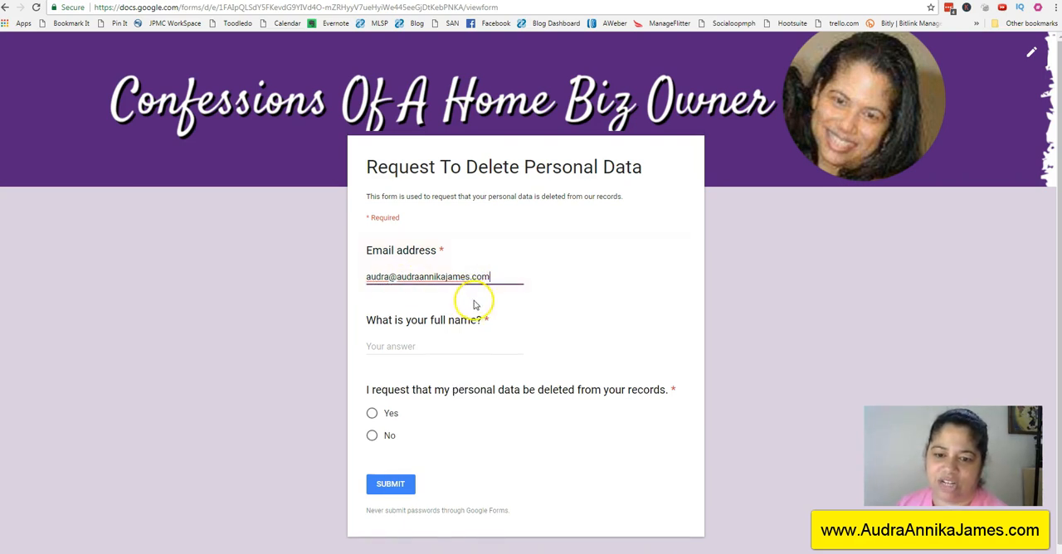
pyautogui.click(433, 346)
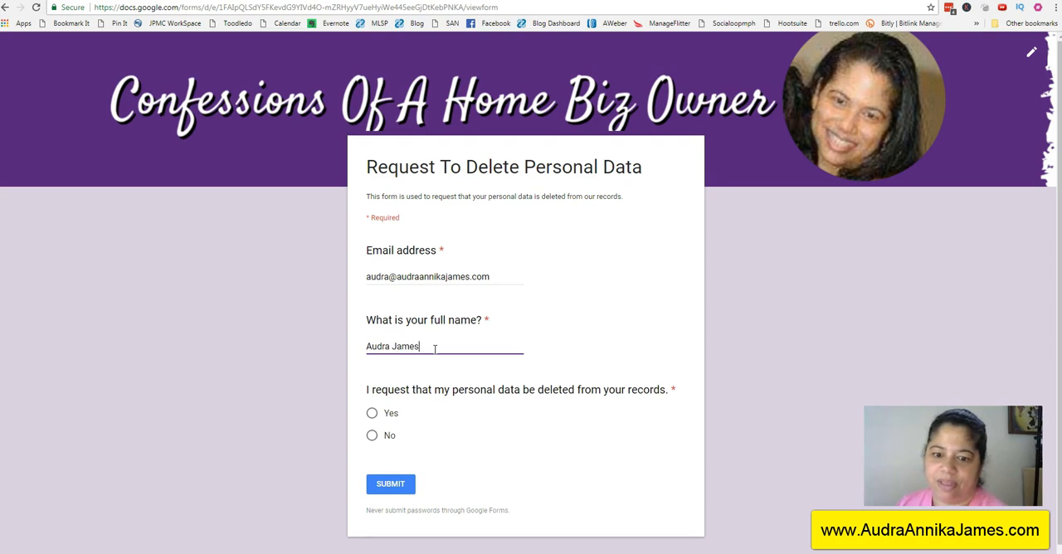
pyautogui.click(372, 412)
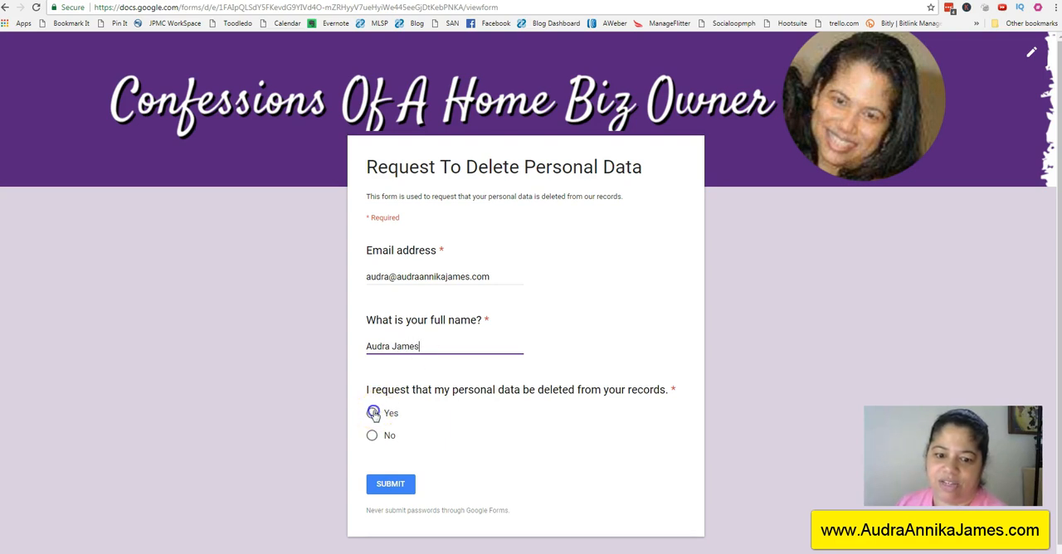
pyautogui.click(387, 483)
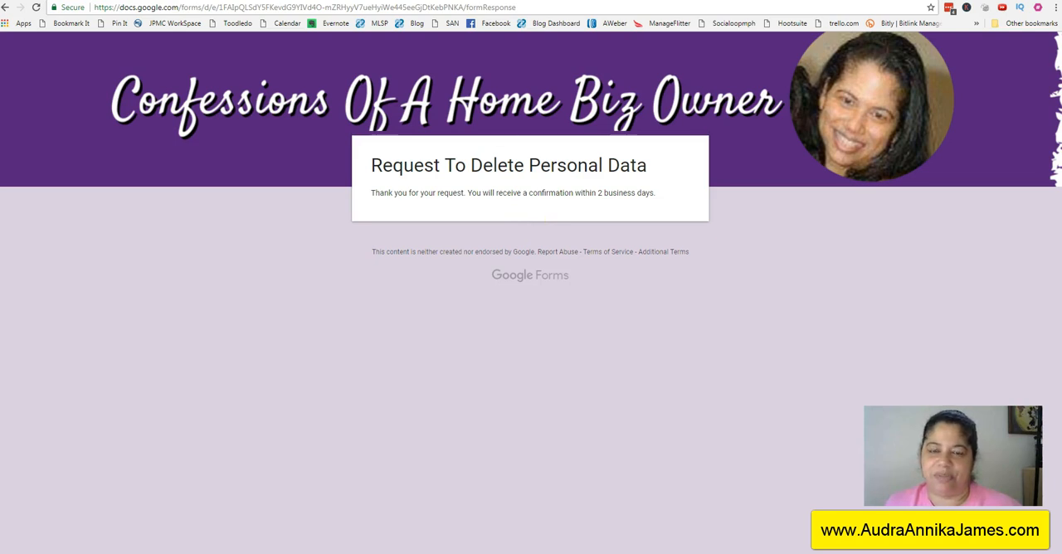
# Step: Switch to Gmail, refresh the mail list, and open the Google Forms notification about new Personal Data Request Form responses
pyautogui.hotkey('ctrl', 'Tab')
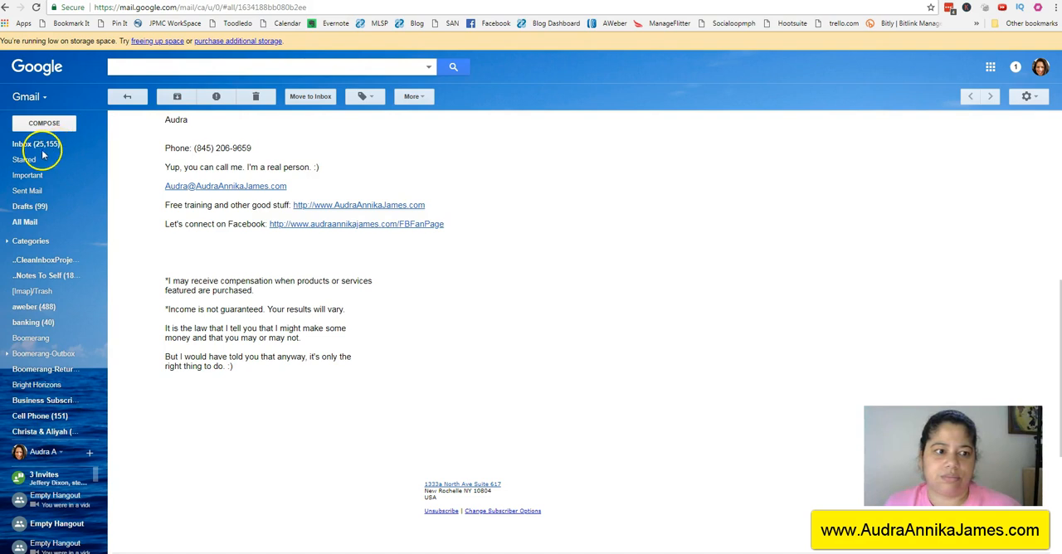
pyautogui.click(95, 157)
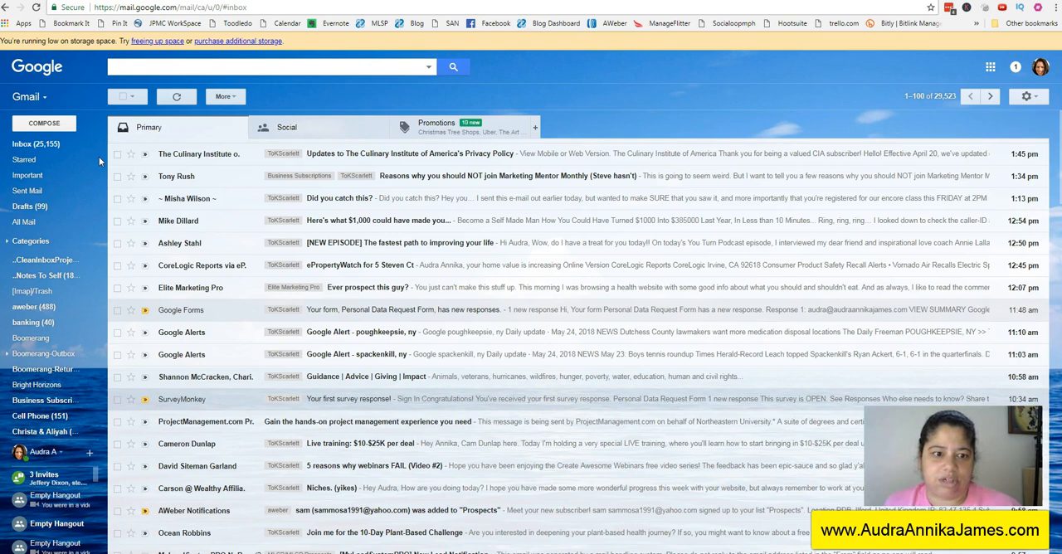
pyautogui.click(177, 96)
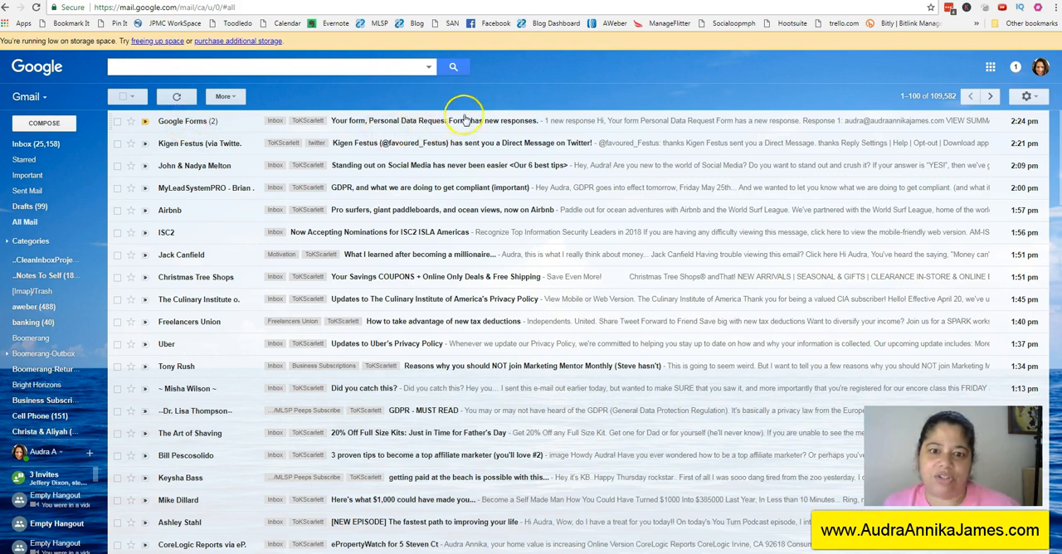
pyautogui.click(193, 124)
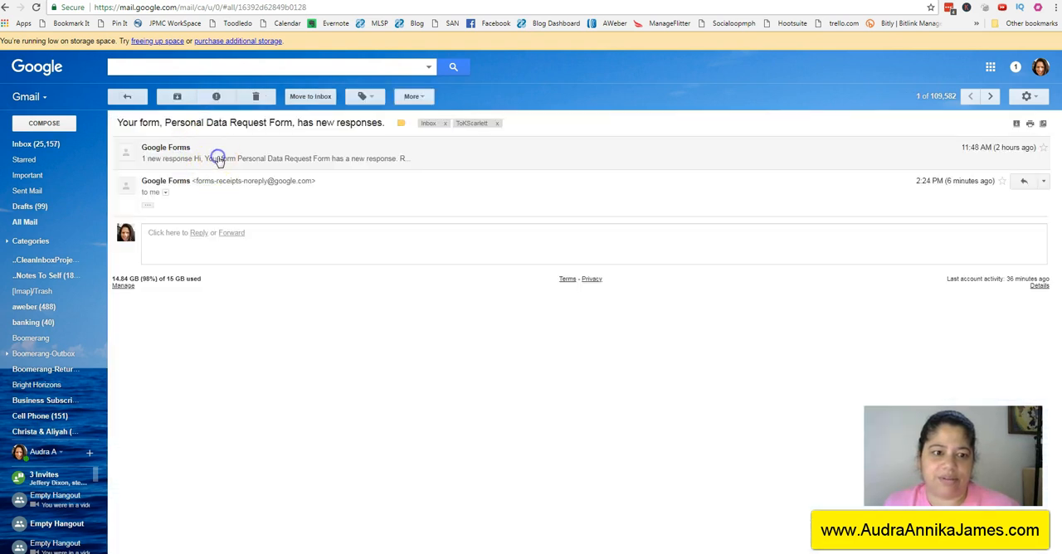
pyautogui.click(220, 171)
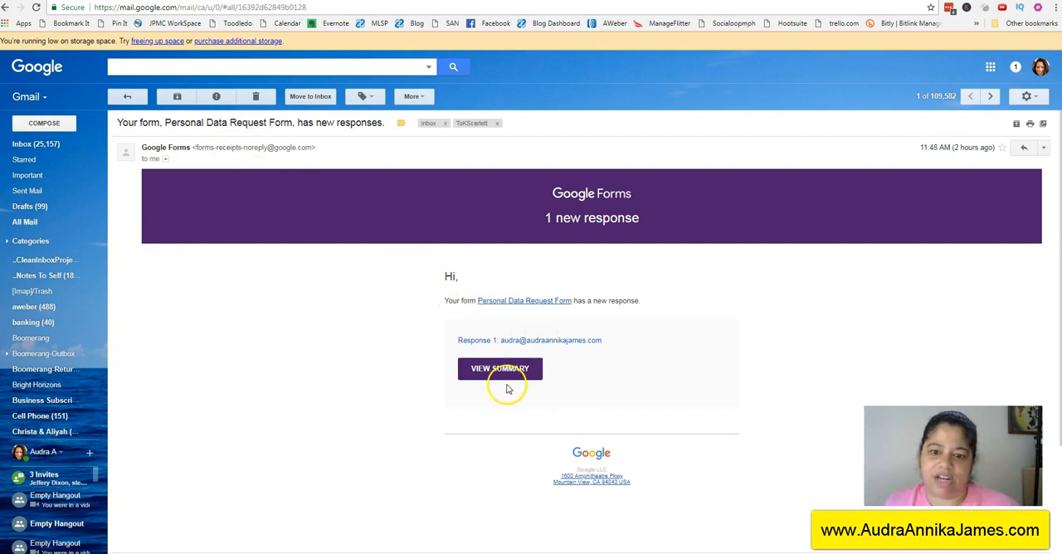
# Step: Open the Personal Data Request Form from the notification email and show its response summary
pyautogui.click(474, 372)
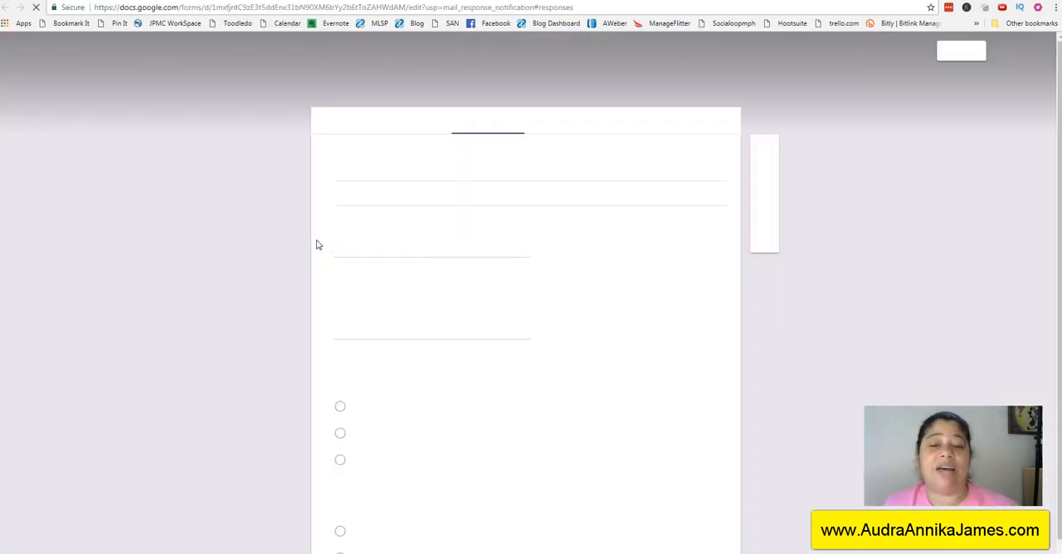
pyautogui.click(558, 128)
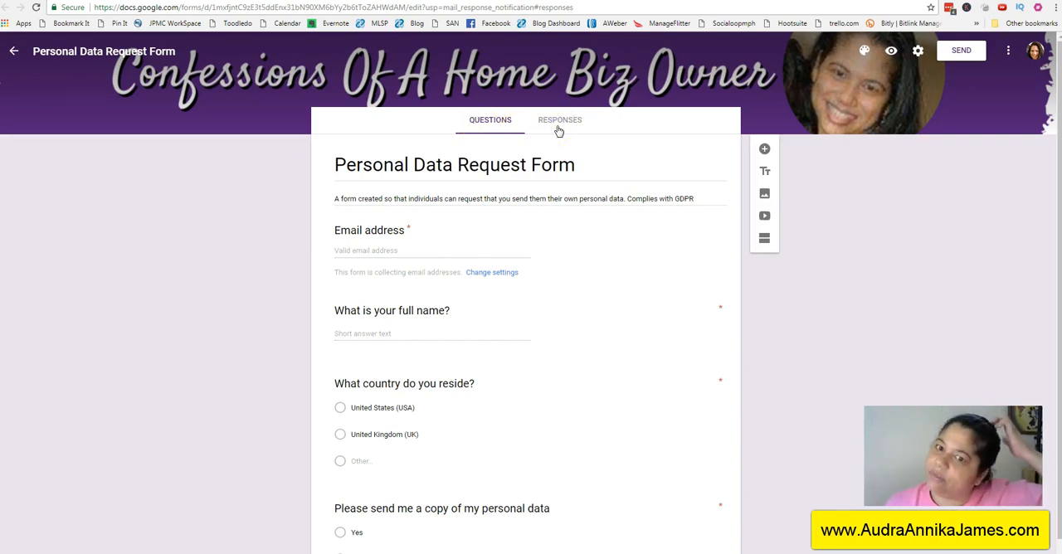
pyautogui.click(557, 122)
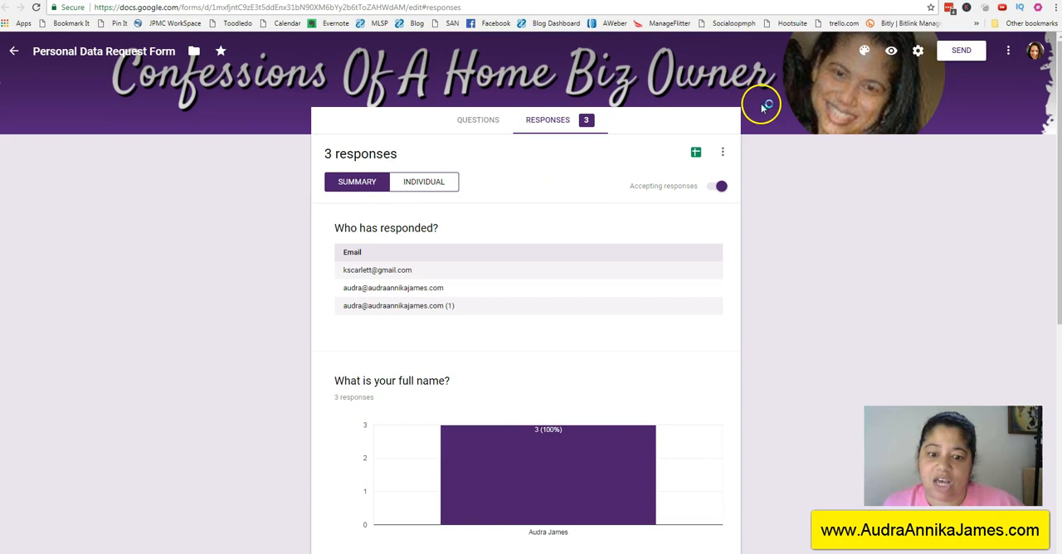
# Step: Examine the available actions for the collected responses, including the CSV download, and view the individual responses
pyautogui.click(726, 153)
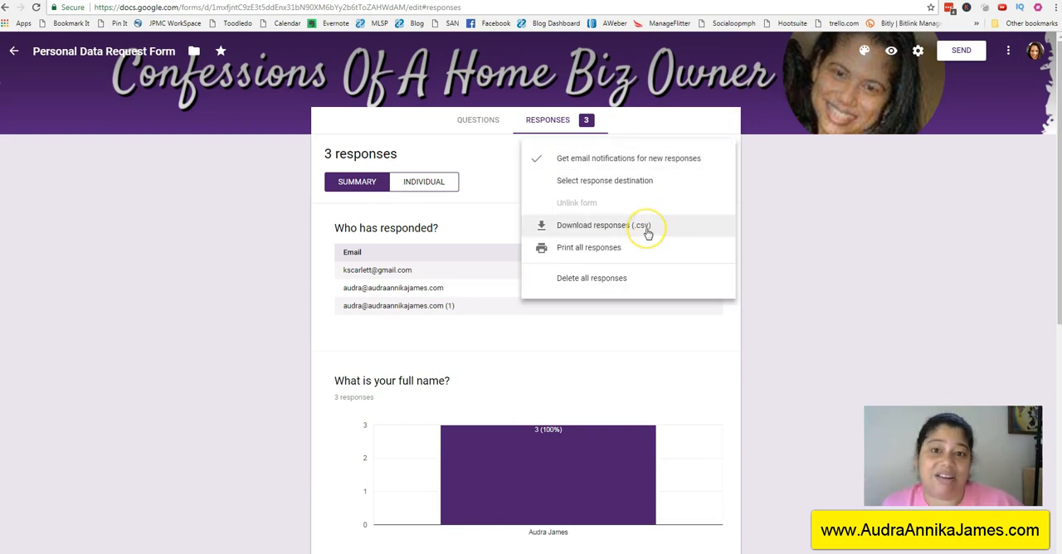
pyautogui.click(790, 221)
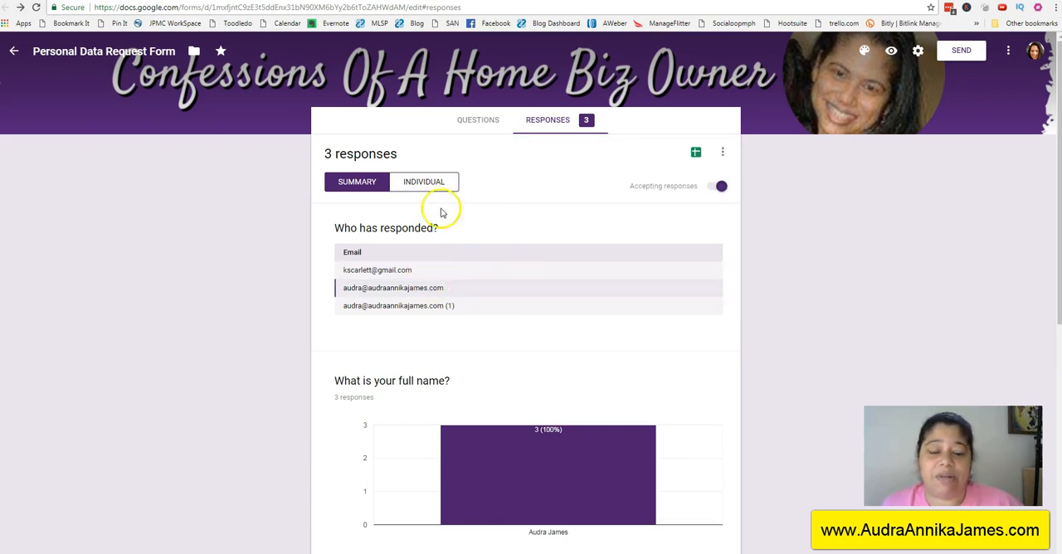
pyautogui.click(432, 180)
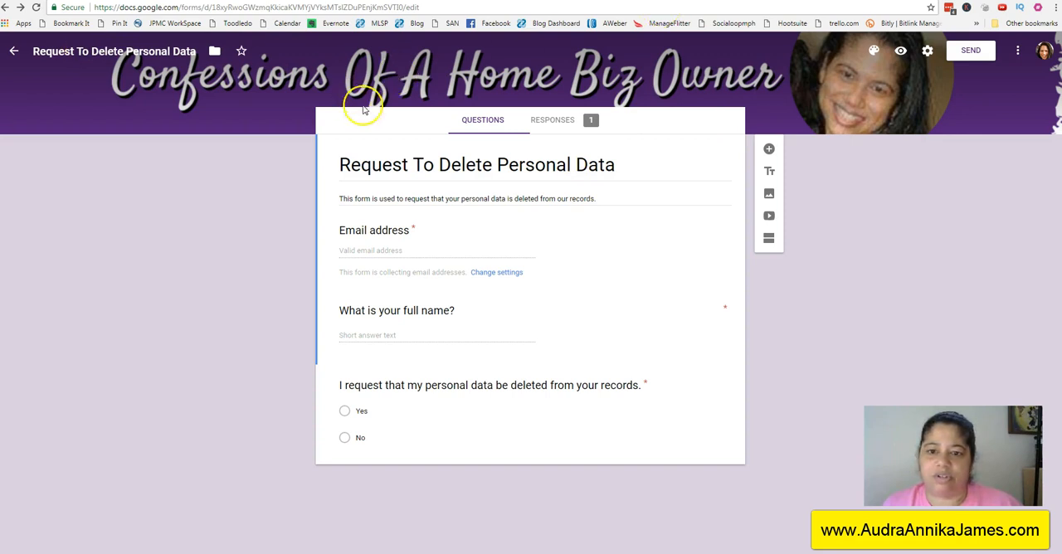
# Step: Review the Request To Delete Personal Data form's quiz, presentation and general settings and its send options, cancelling without changes
pyautogui.click(928, 51)
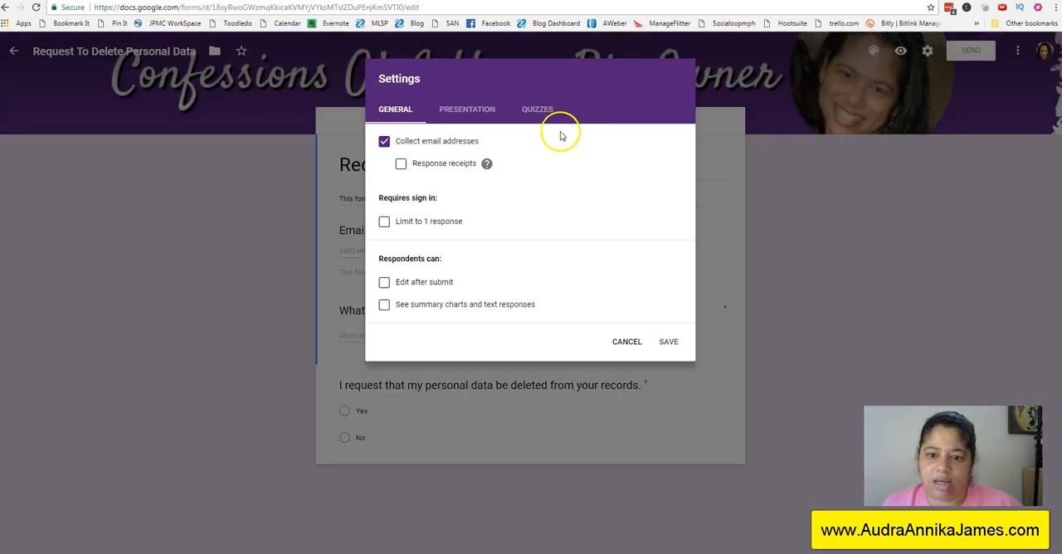
pyautogui.click(456, 110)
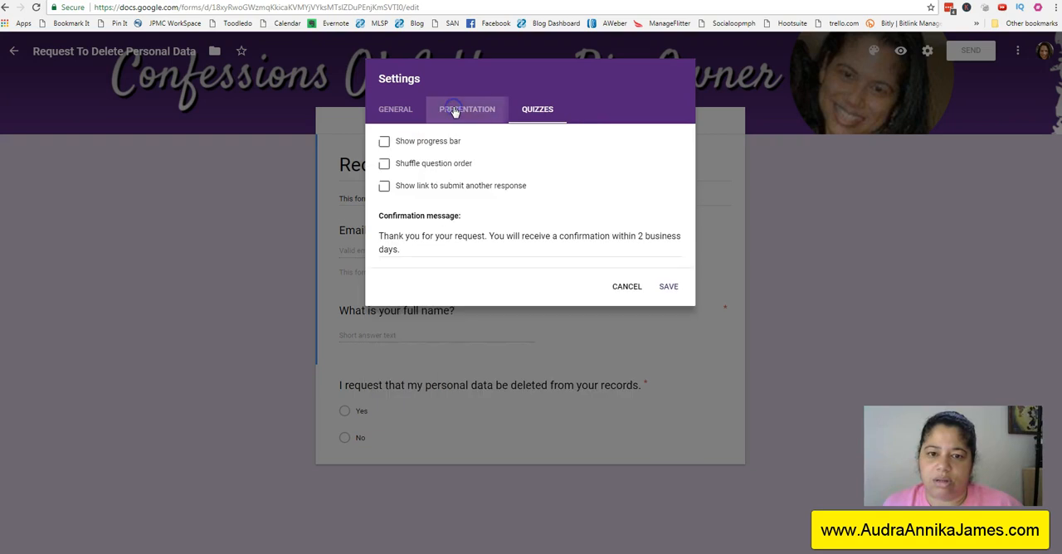
pyautogui.click(399, 111)
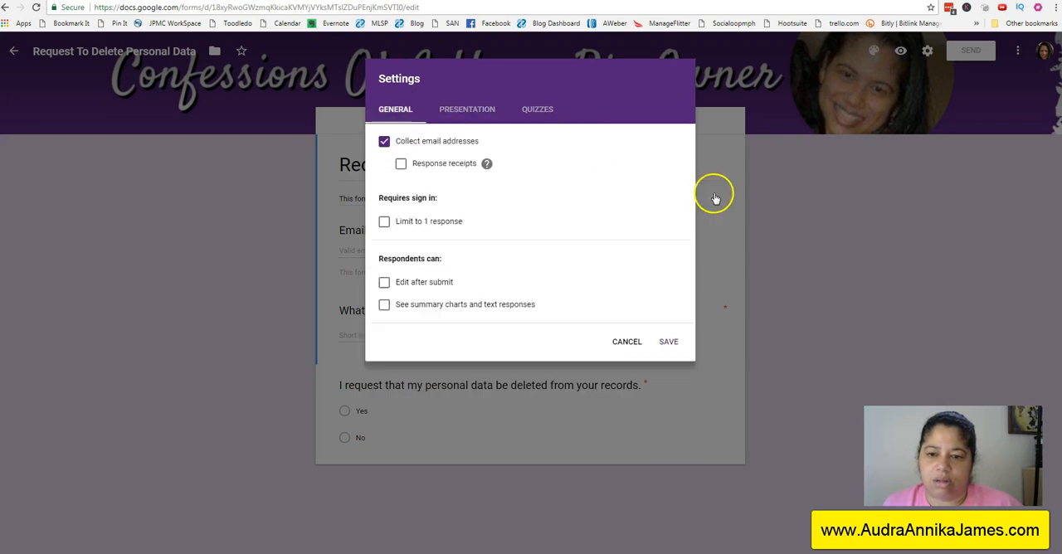
pyautogui.click(632, 342)
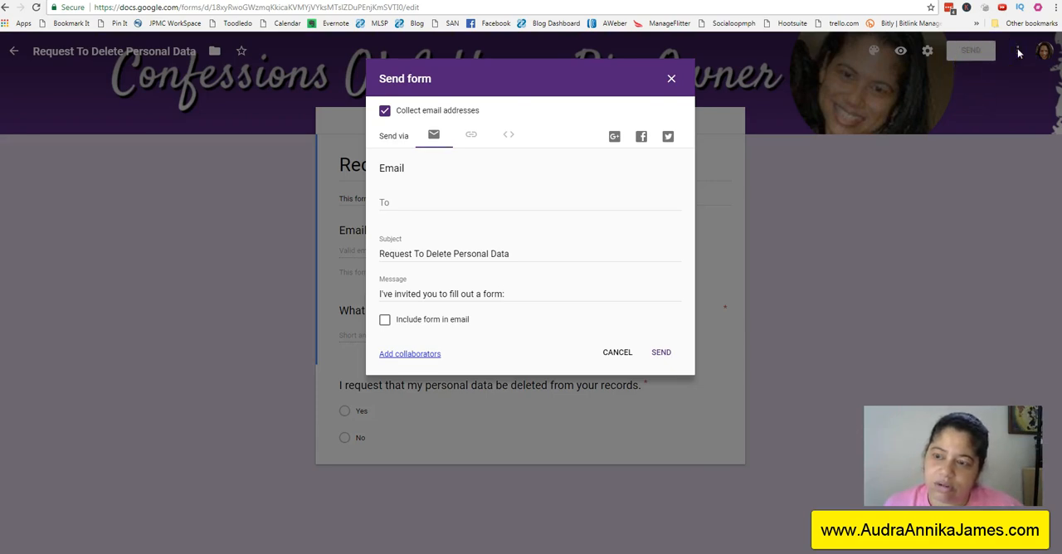
pyautogui.click(617, 352)
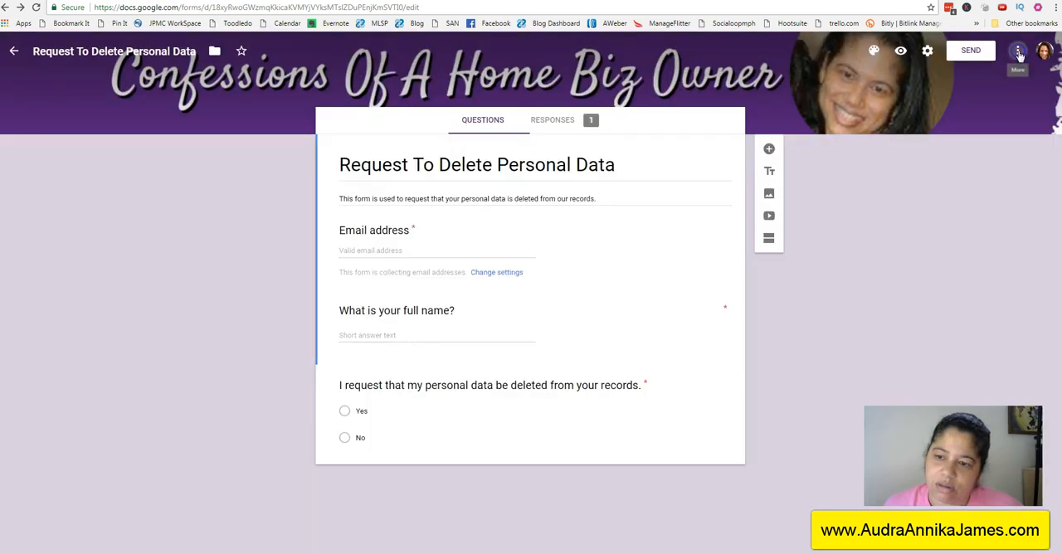
# Step: Open the default settings for future forms and select Collect email addresses
pyautogui.click(1018, 52)
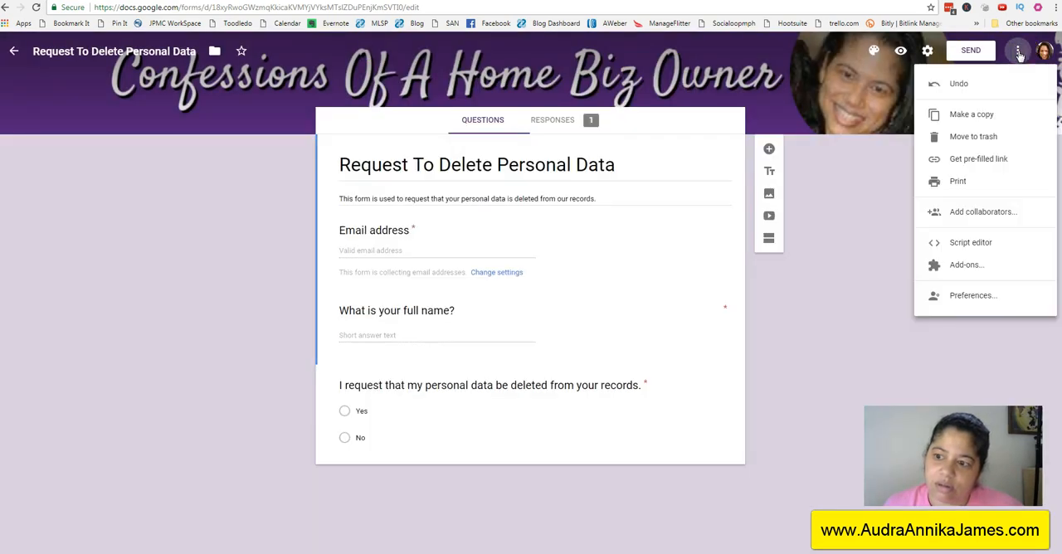
pyautogui.click(962, 300)
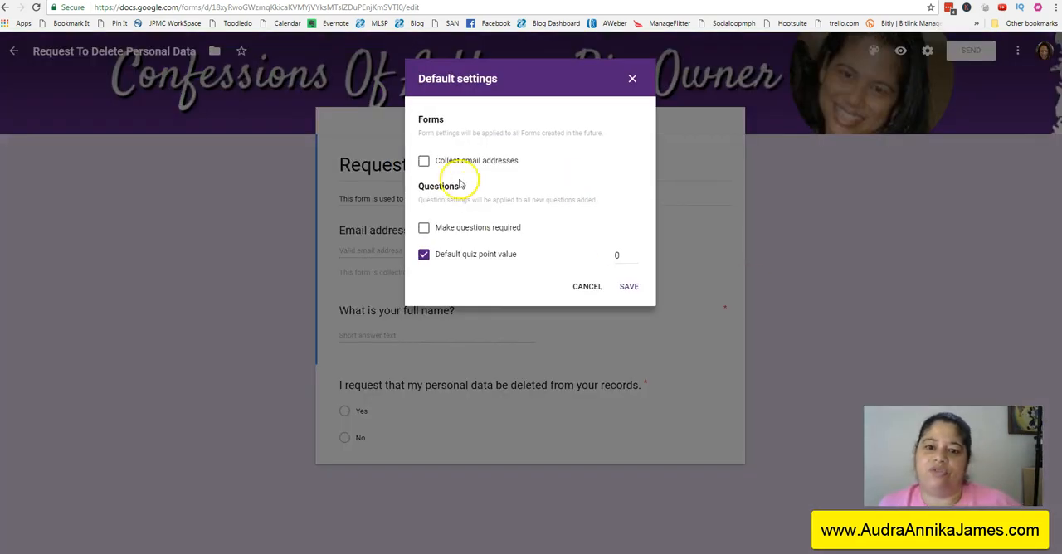
pyautogui.click(424, 164)
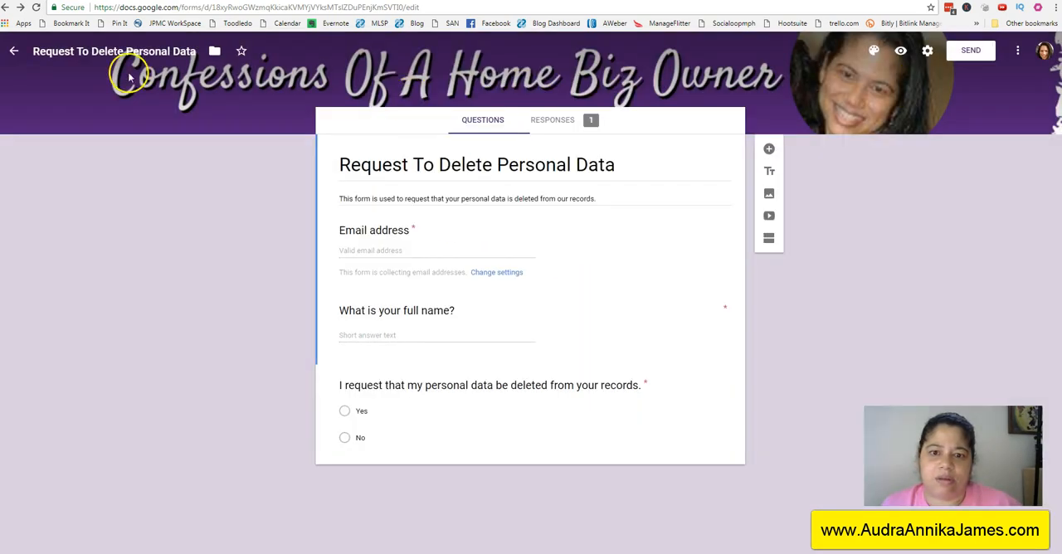
# Step: Return to the forms list, reopen the Request To Delete Personal Data form and show its responses
pyautogui.click(13, 52)
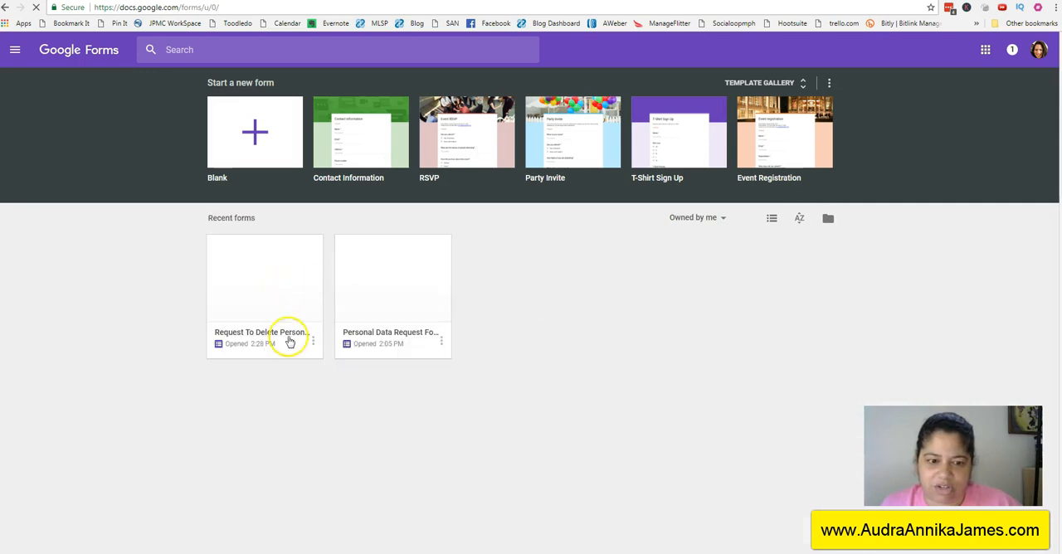
pyautogui.click(312, 341)
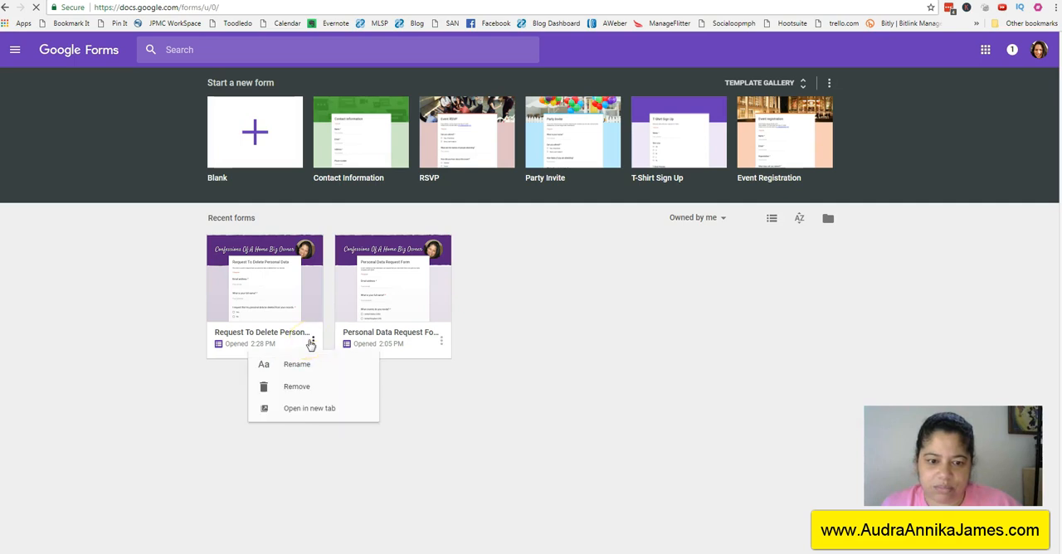
pyautogui.click(251, 251)
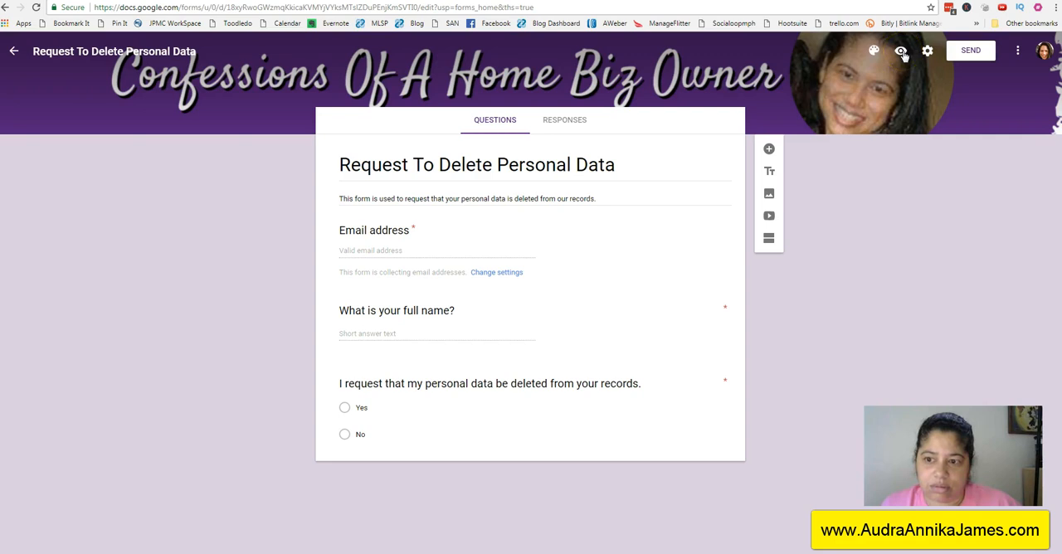
pyautogui.click(554, 121)
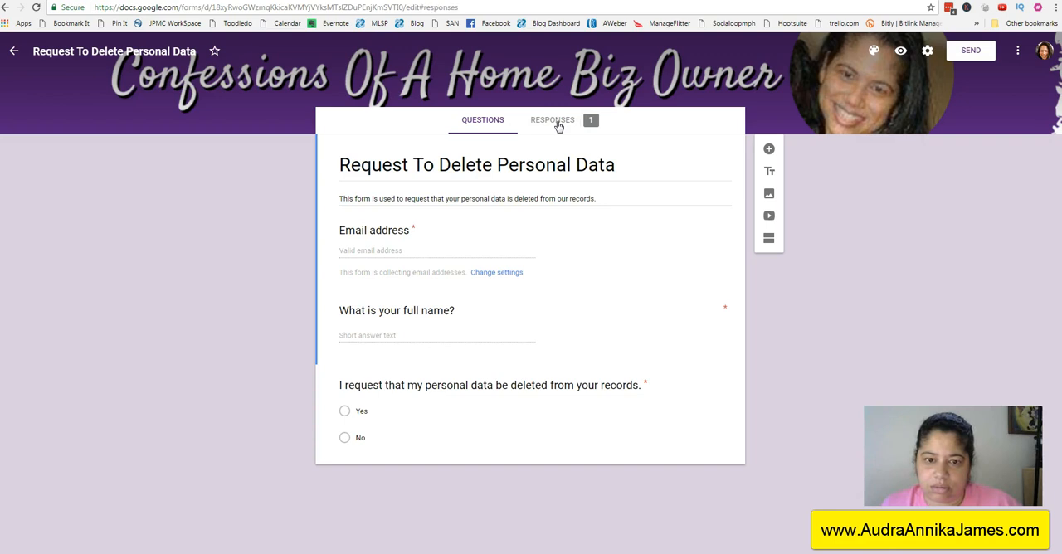
# Step: Turn on email notifications for new responses to the Request To Delete Personal Data form and check that the option is selected
pyautogui.click(762, 191)
pyautogui.click(722, 154)
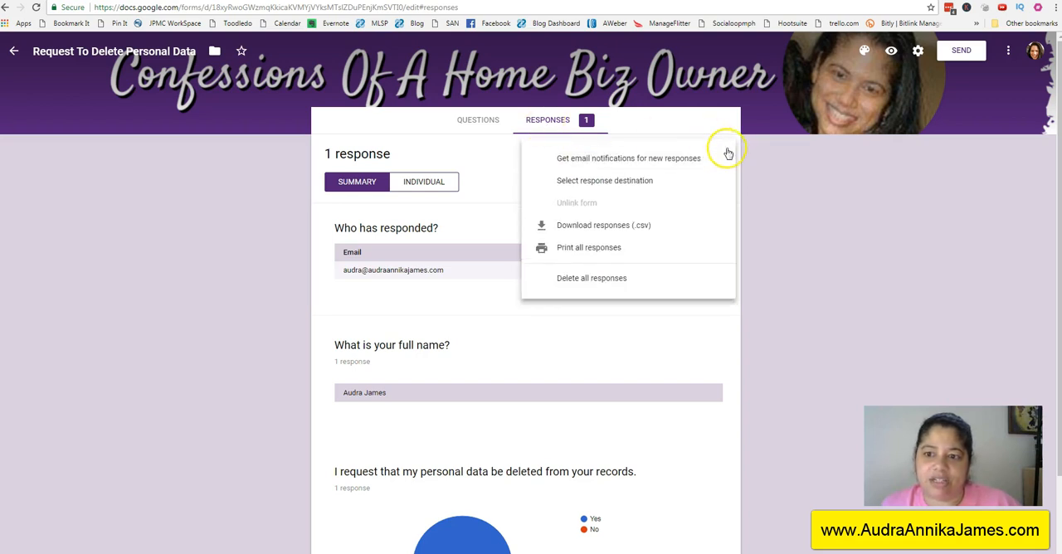
pyautogui.click(618, 158)
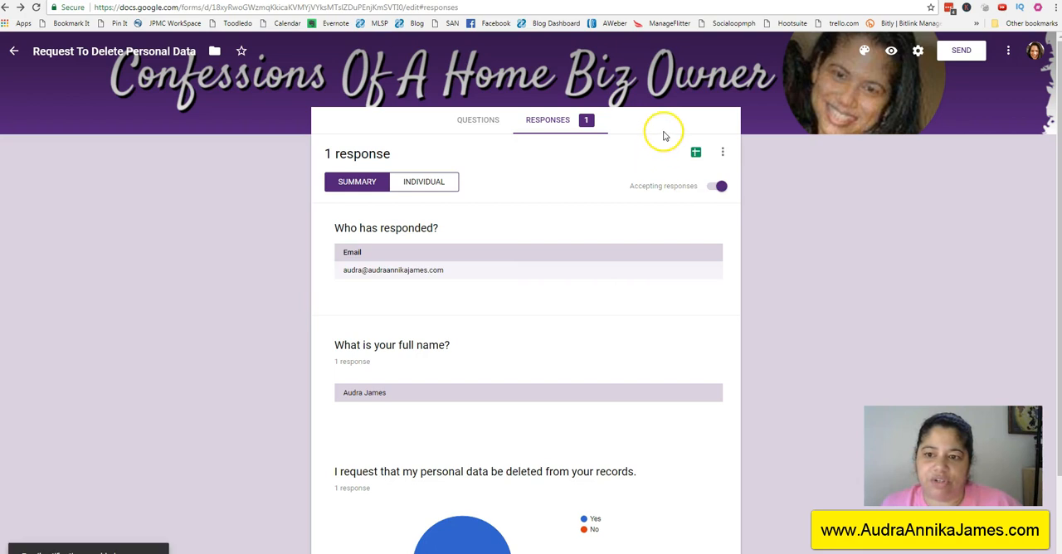
pyautogui.click(723, 155)
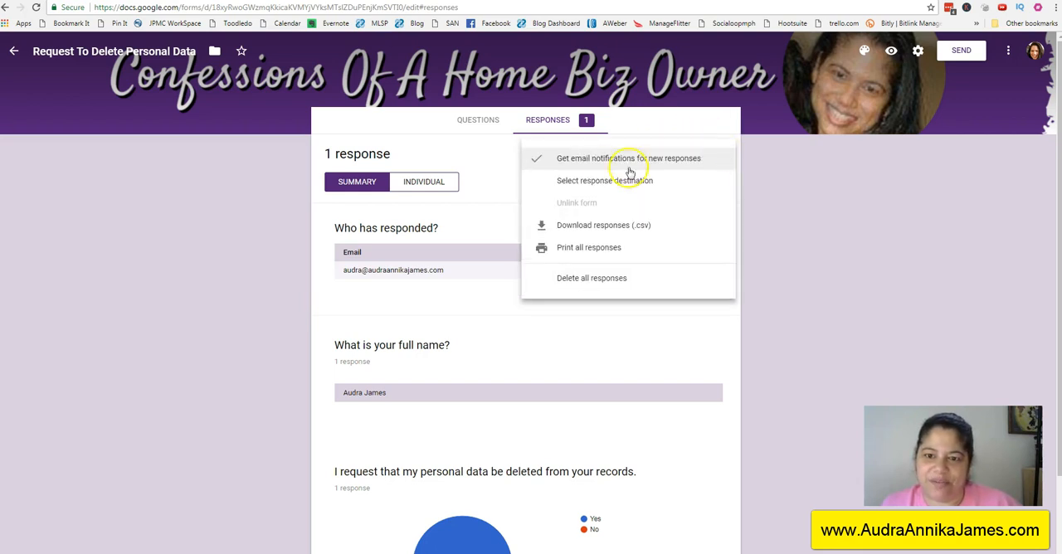
pyautogui.click(688, 133)
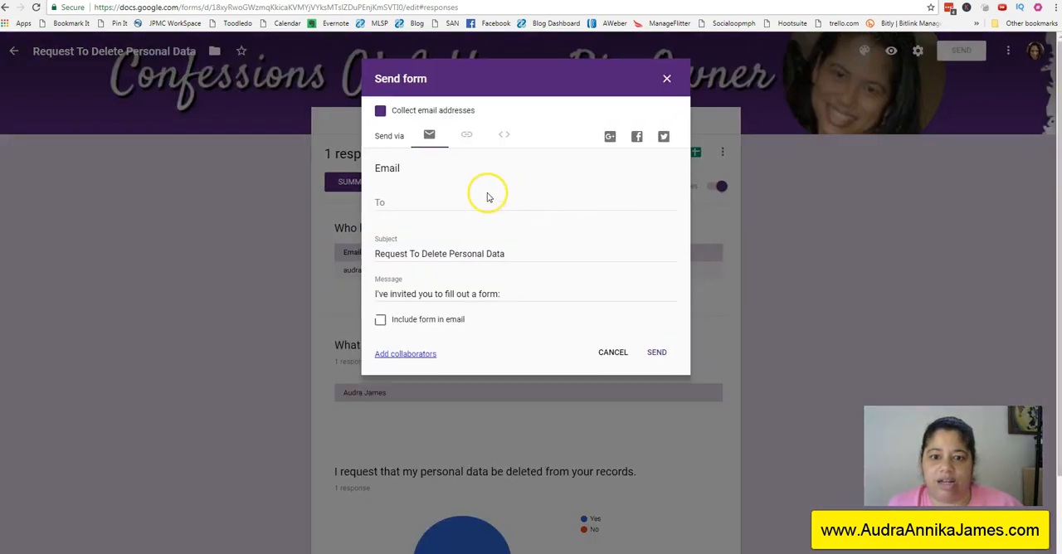
# Step: View the form's sharing link in its shortened URL version, closing the send options without sending
pyautogui.click(466, 136)
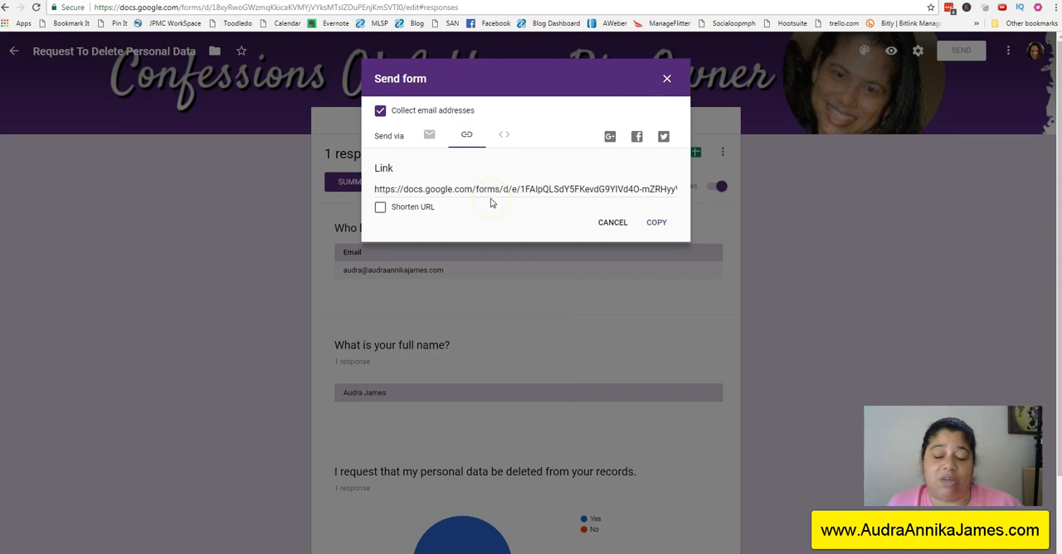
pyautogui.click(380, 207)
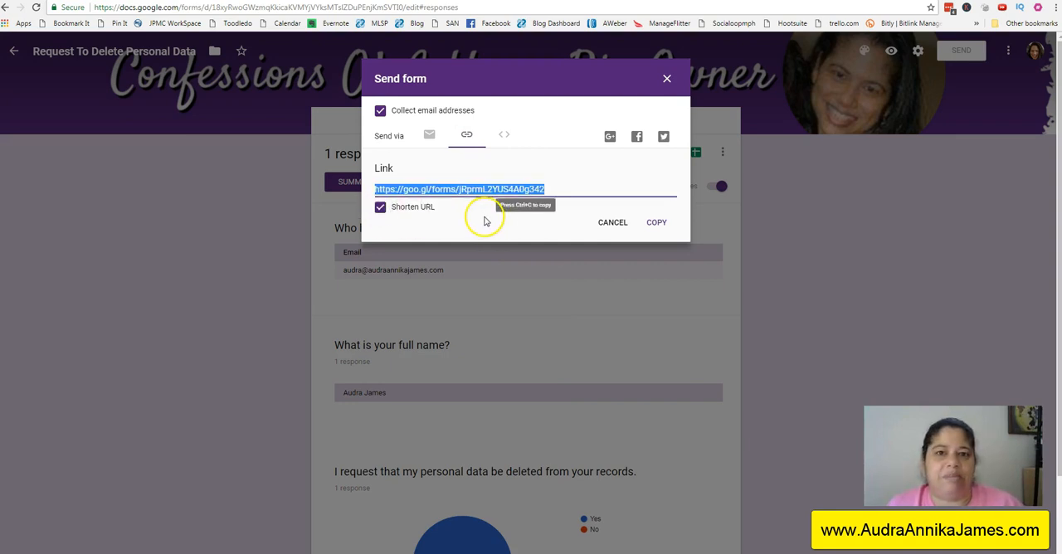
pyautogui.click(614, 223)
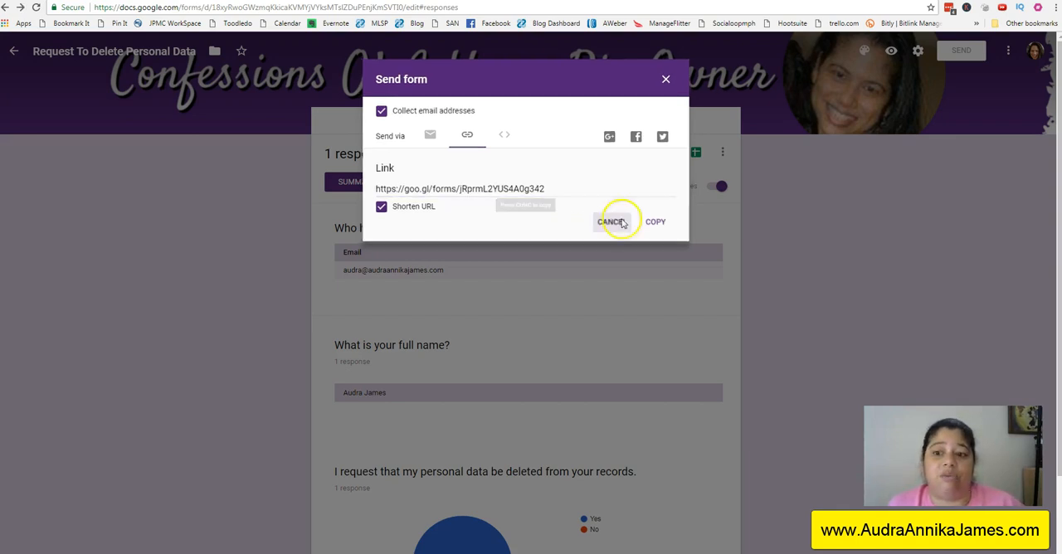